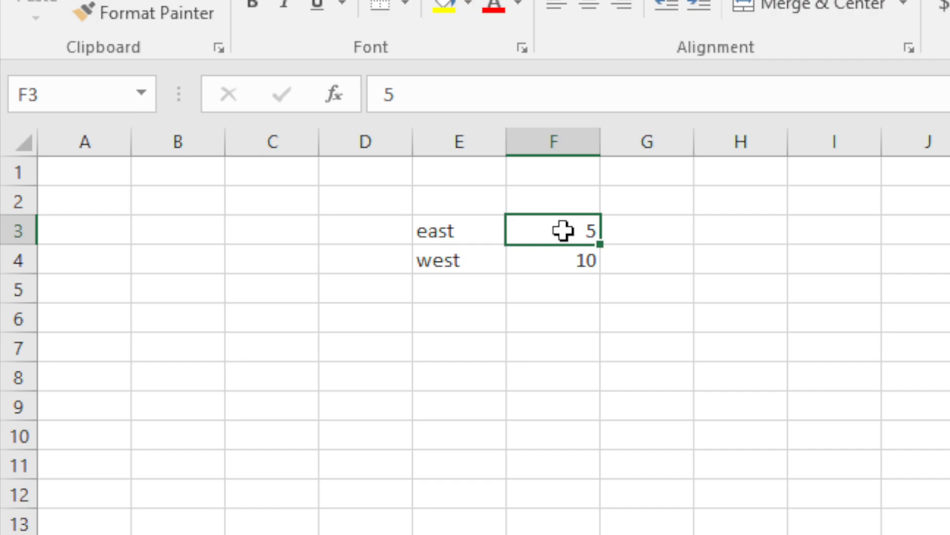
key(Down)
key(Up)
key(Down)
key(Up)
key(Down)
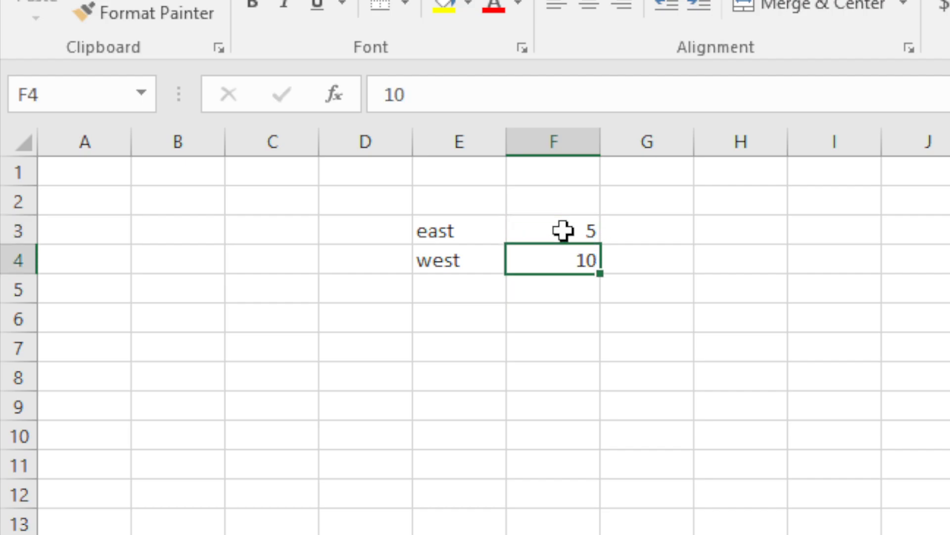
key(Up)
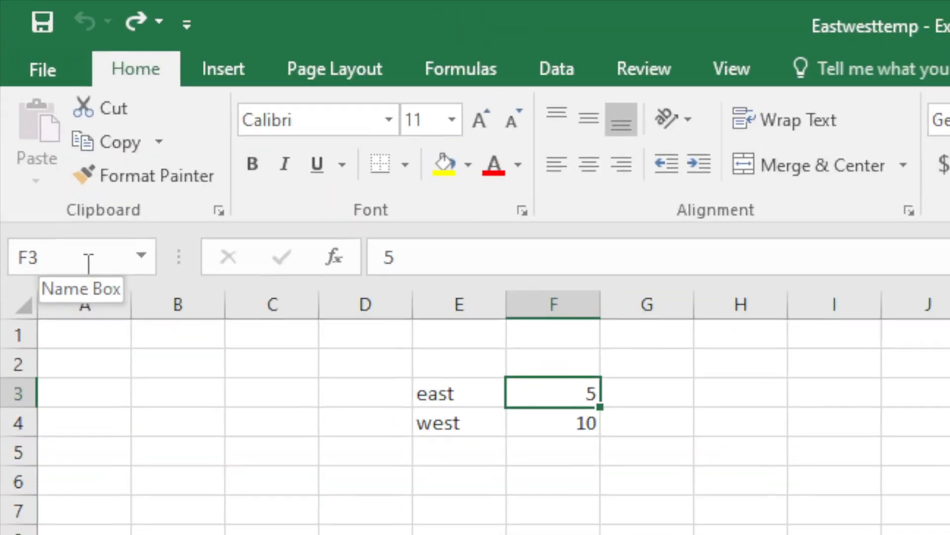
Assign the name "east" to cell F3, which holds the east value.
click(44, 130)
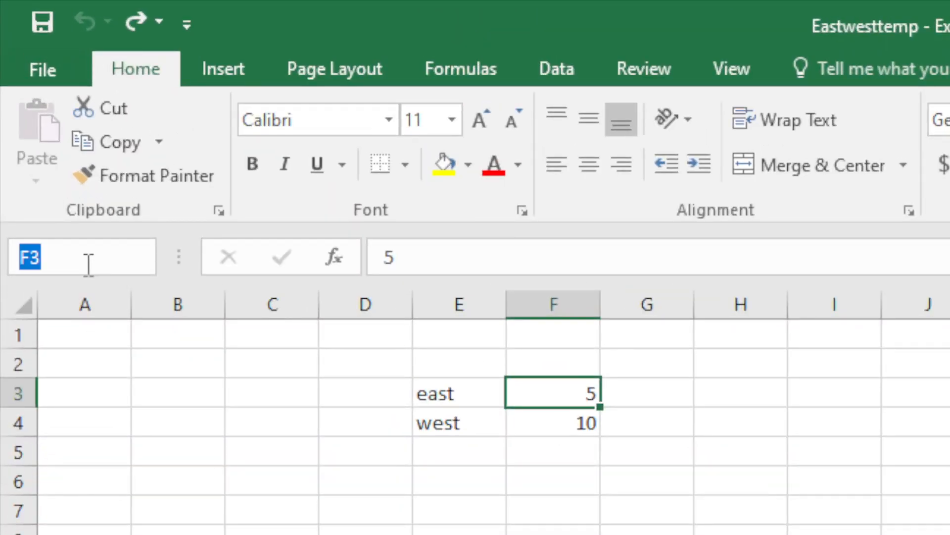
text(east)
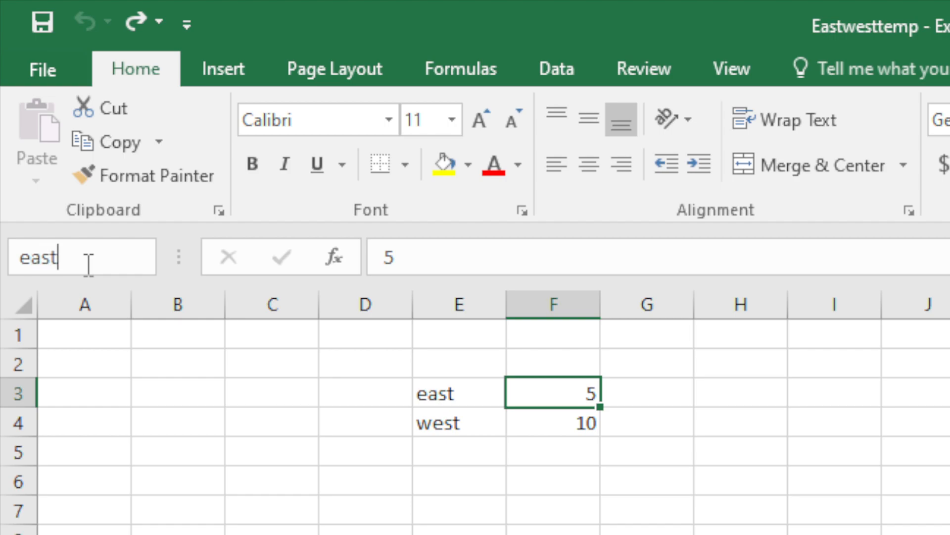
key(Return)
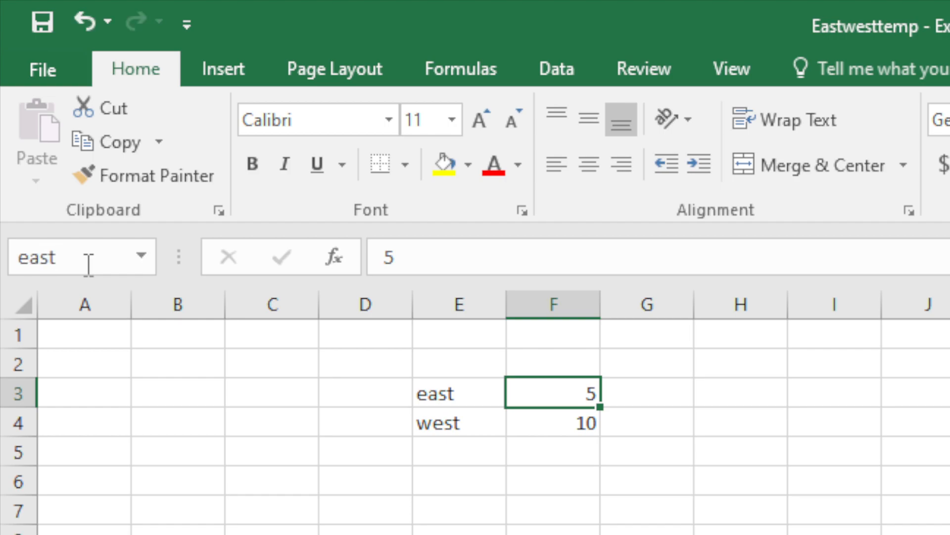
Assign the name "west" to cell F4, which holds the west value.
click(526, 425)
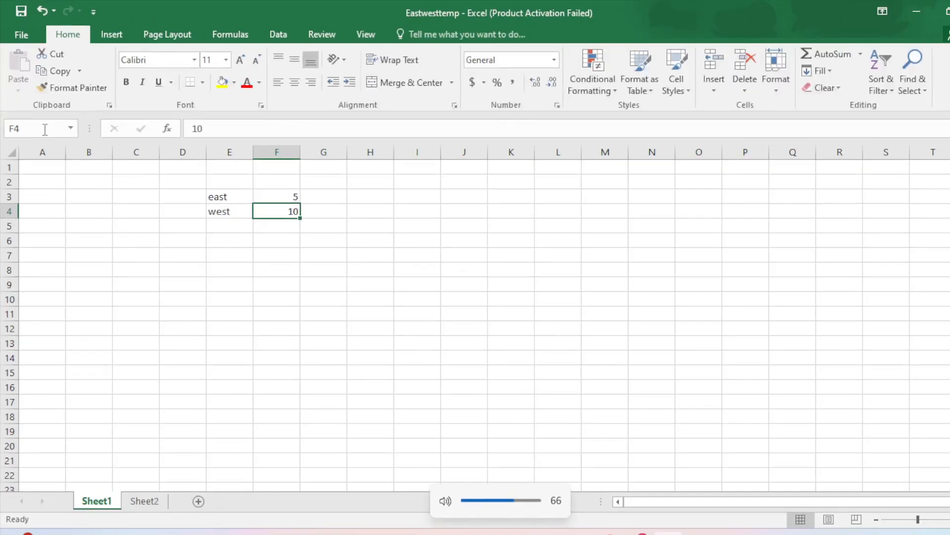
click(74, 258)
text(west)
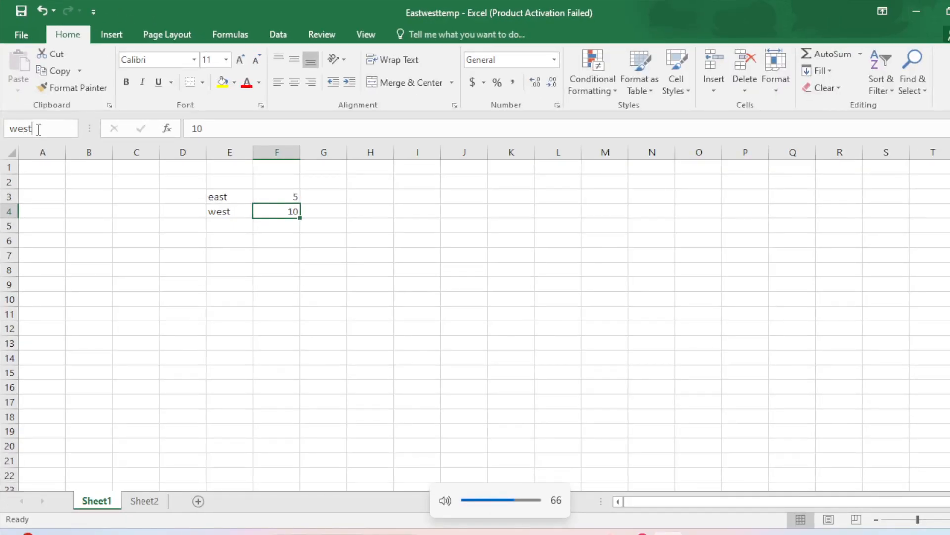
key(Return)
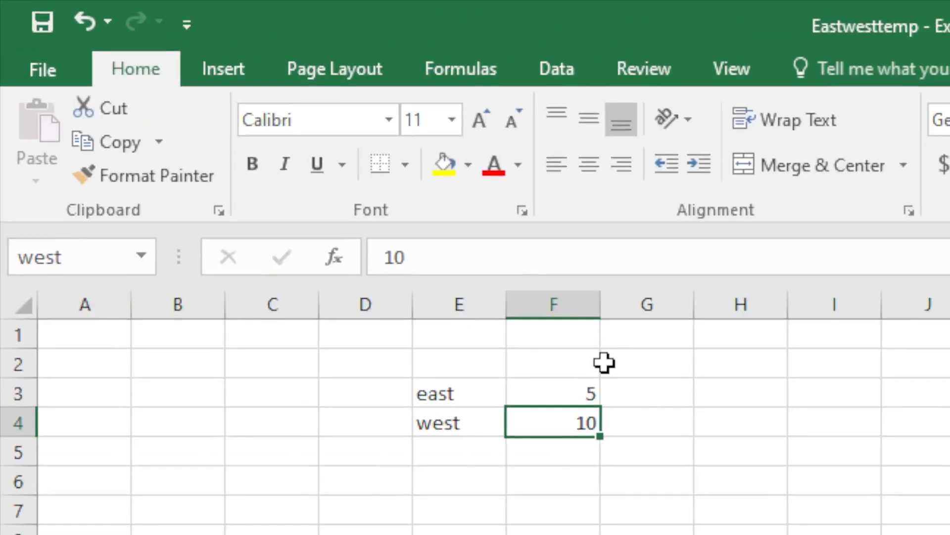
Select cells F3 and F4 in turn to check the names assigned to them.
click(557, 391)
click(557, 392)
key(Down)
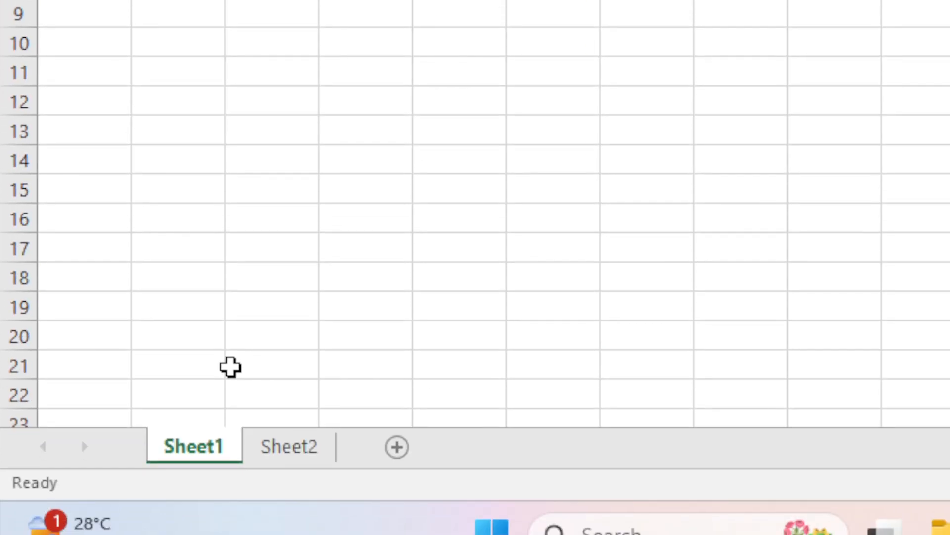
On Sheet2, enter a formula that refers to a named cell on Sheet1.
click(282, 439)
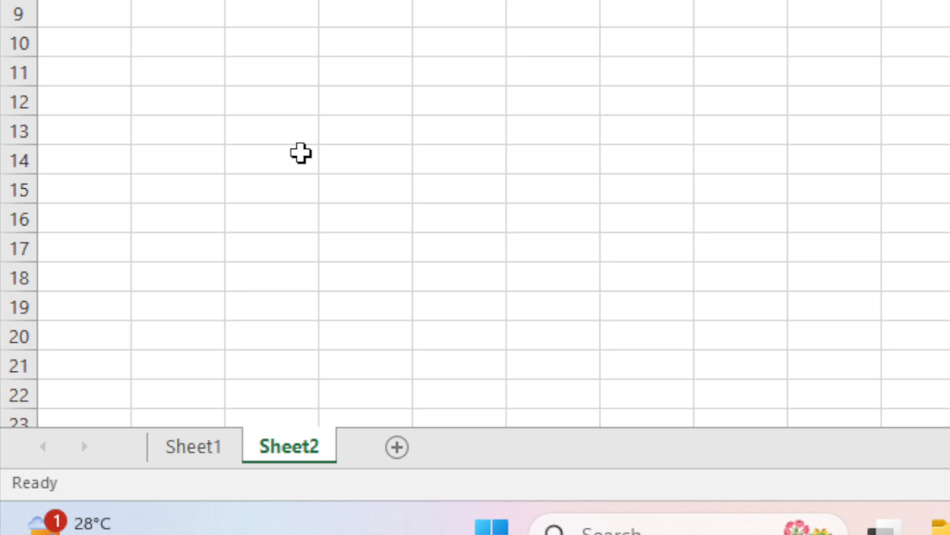
text(=ex)
key(Return)
Set the east value in cell F3 on Sheet1 to 6 and check the formula on Sheet2.
click(187, 445)
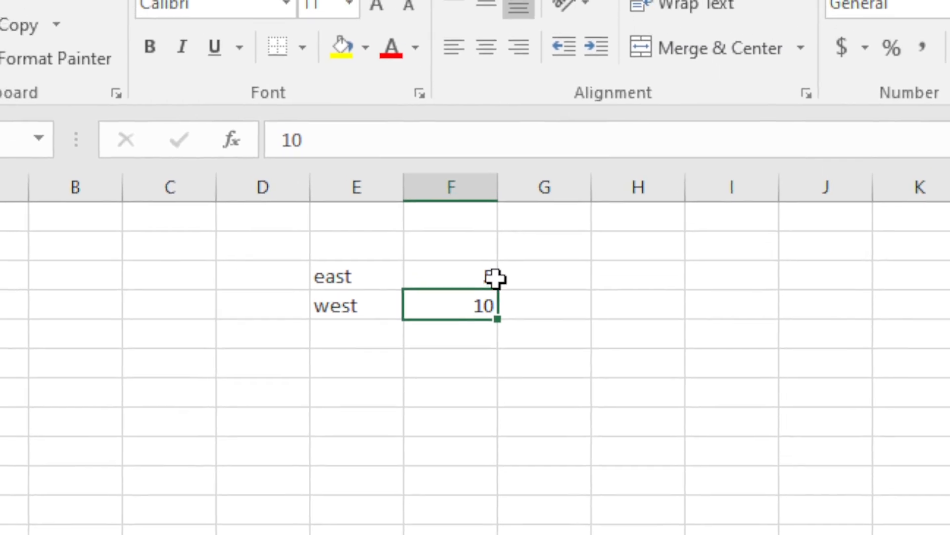
click(494, 276)
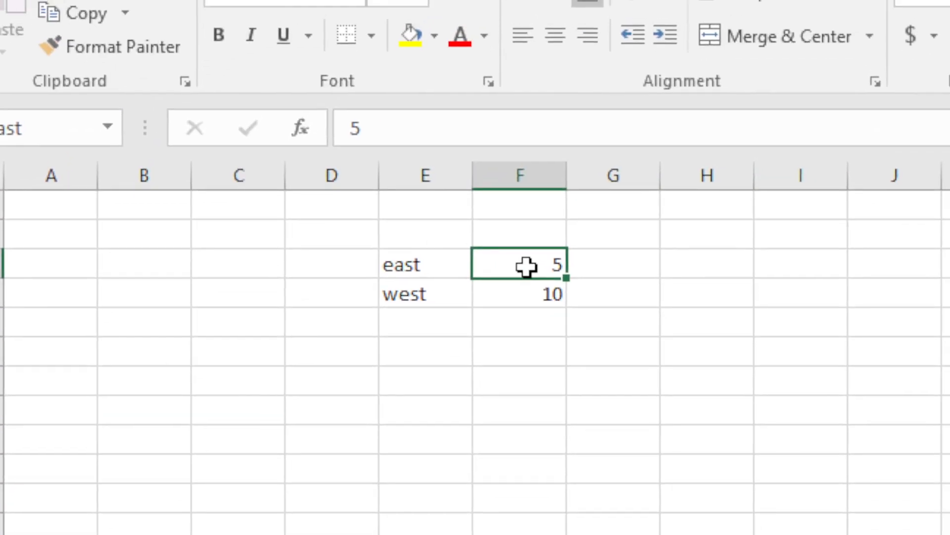
text(6)
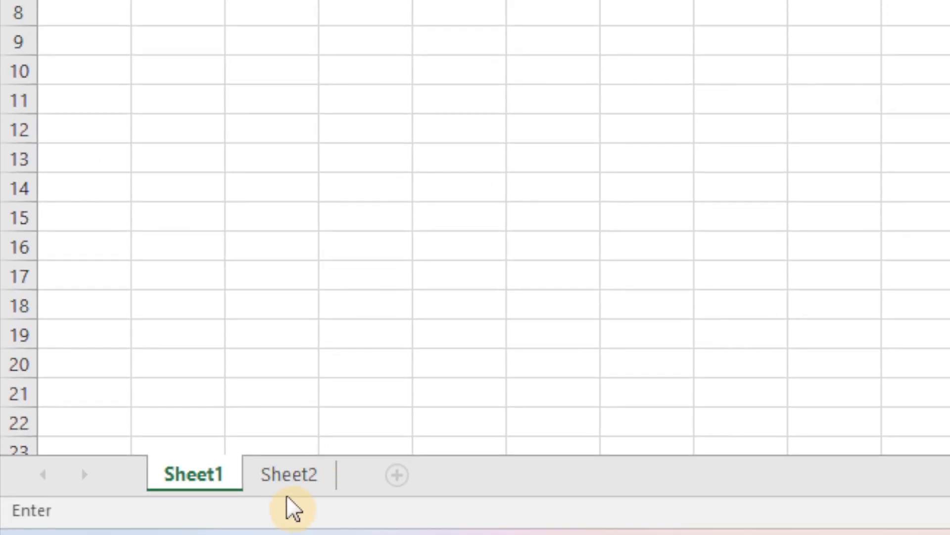
click(300, 465)
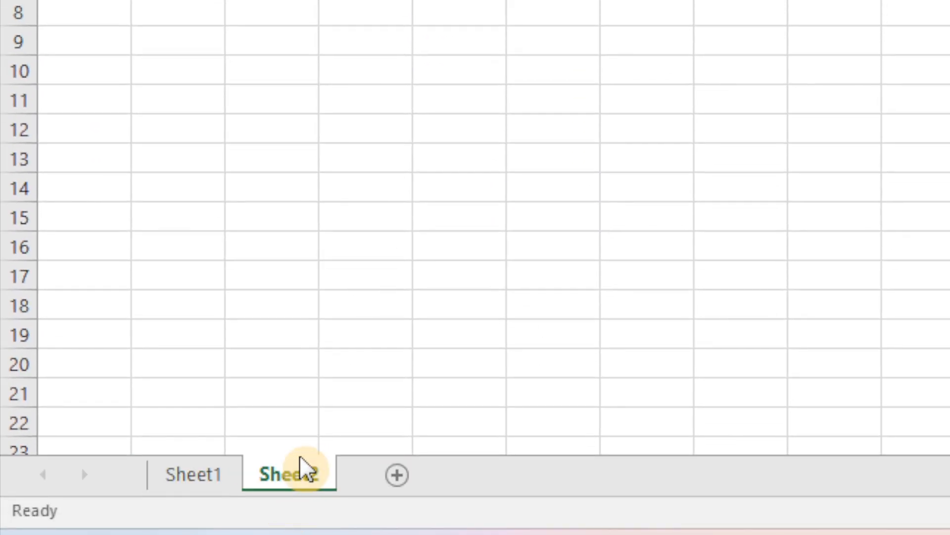
Return to Sheet1 and close the Eastwesttemp workbook without saving the changes.
click(194, 474)
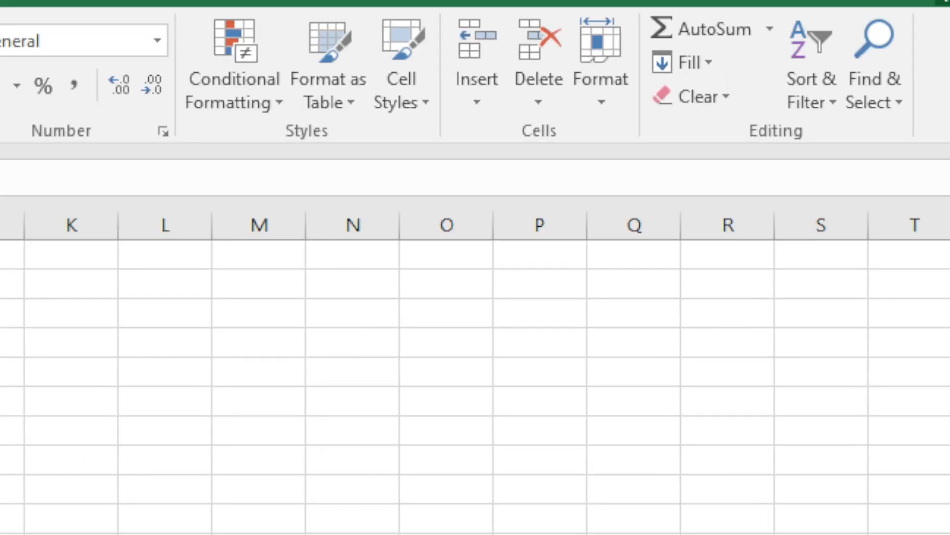
click(936, 6)
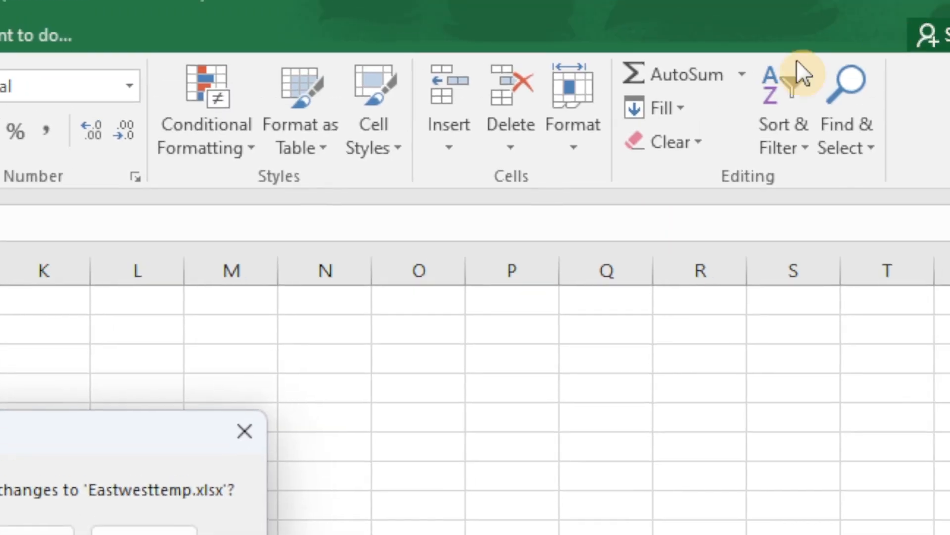
click(498, 284)
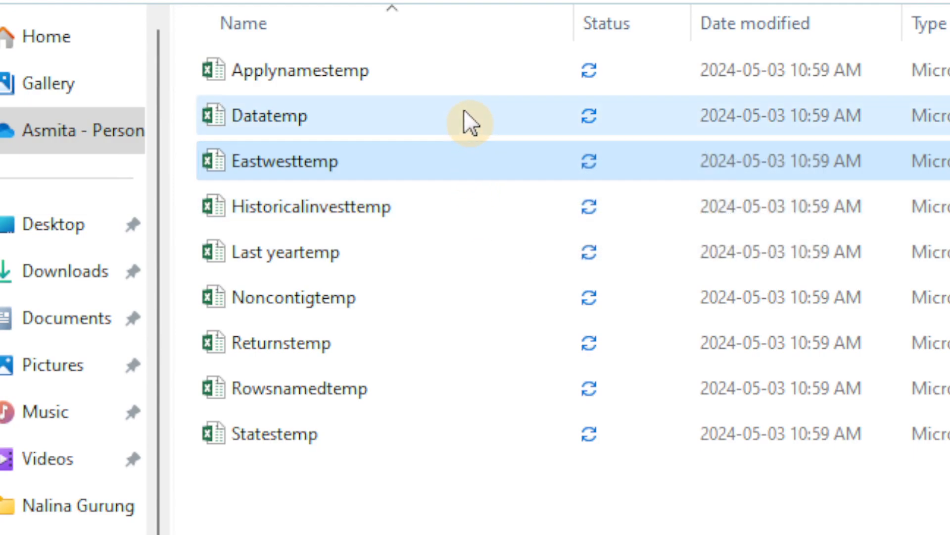
Open the Datatemp workbook, dismiss the activation notice and enable editing.
double_click(464, 110)
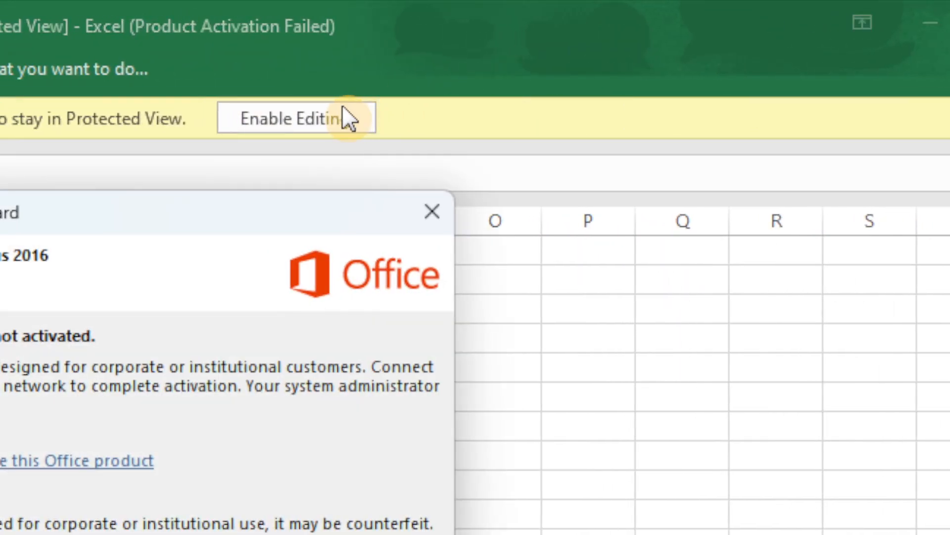
click(432, 211)
click(326, 127)
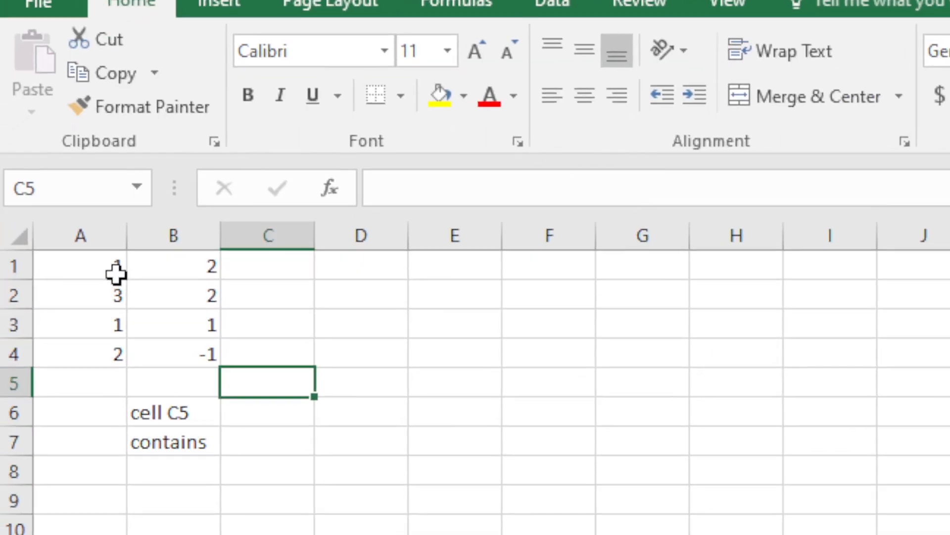
drag(116, 274, 184, 345)
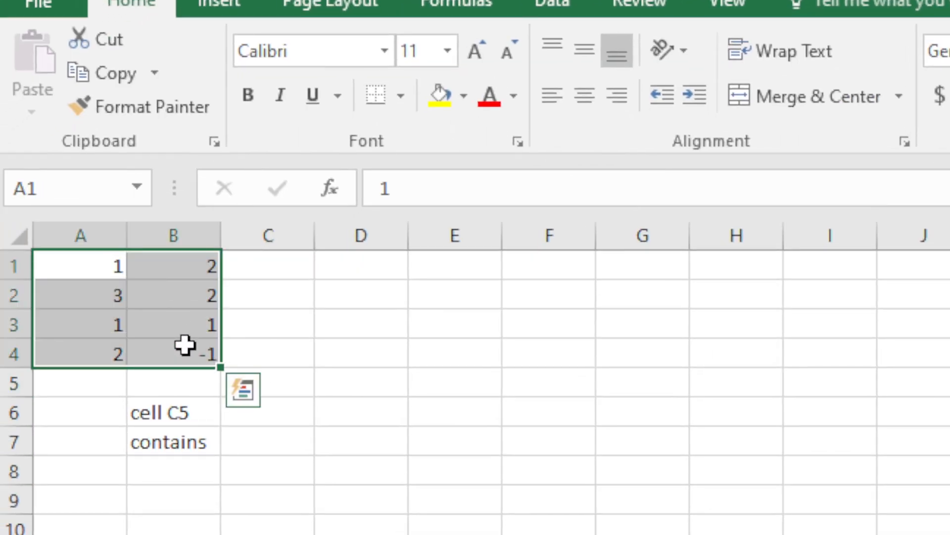
click(185, 346)
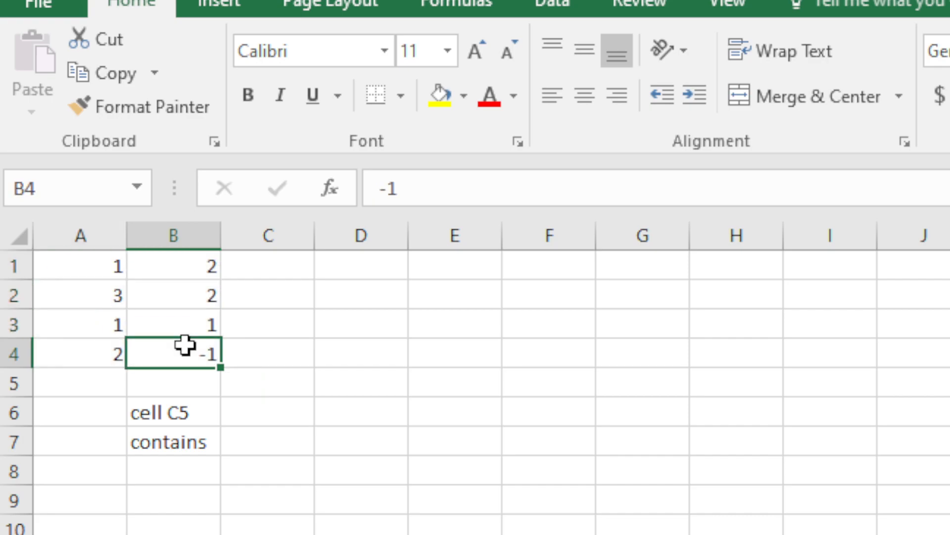
click(97, 268)
drag(97, 268, 188, 356)
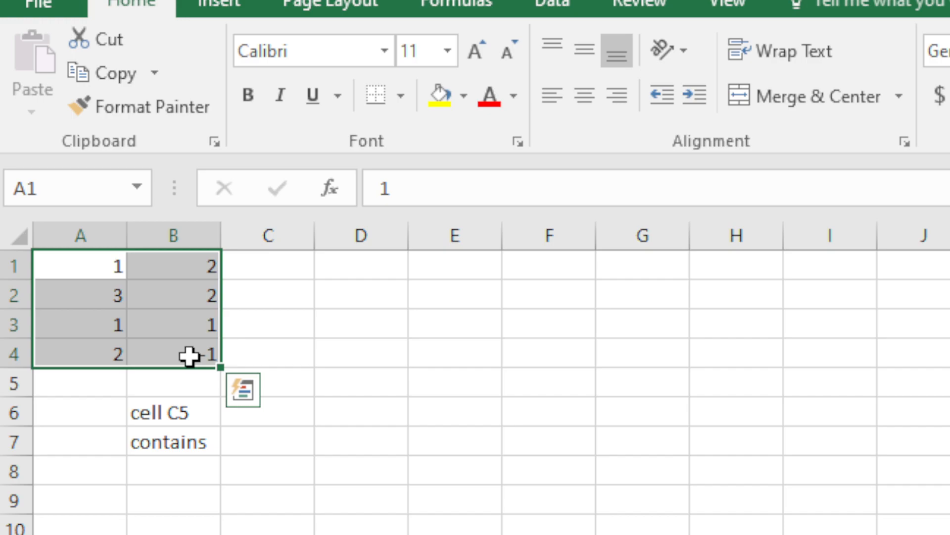
click(285, 350)
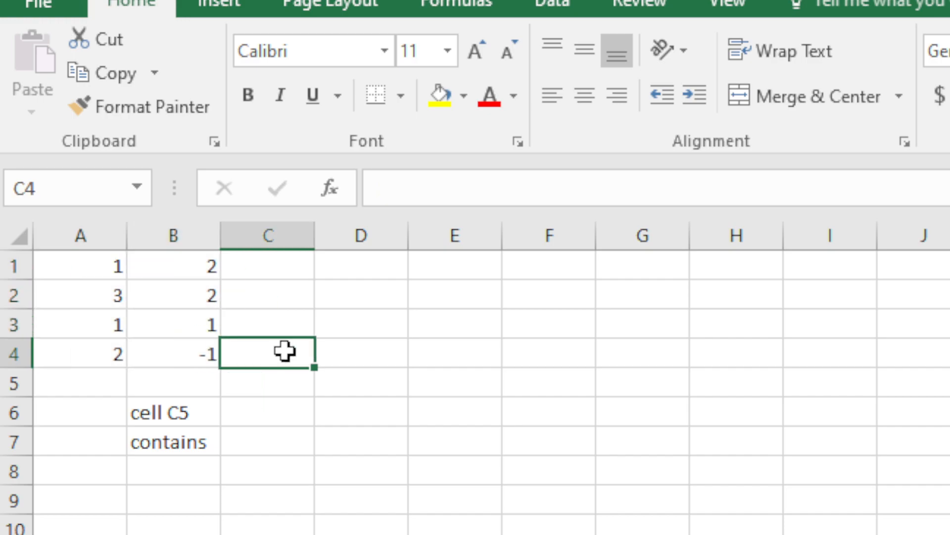
drag(98, 271, 135, 293)
drag(316, 317, 113, 257)
Assign the name "data" to the range A1:B4.
drag(112, 257, 184, 352)
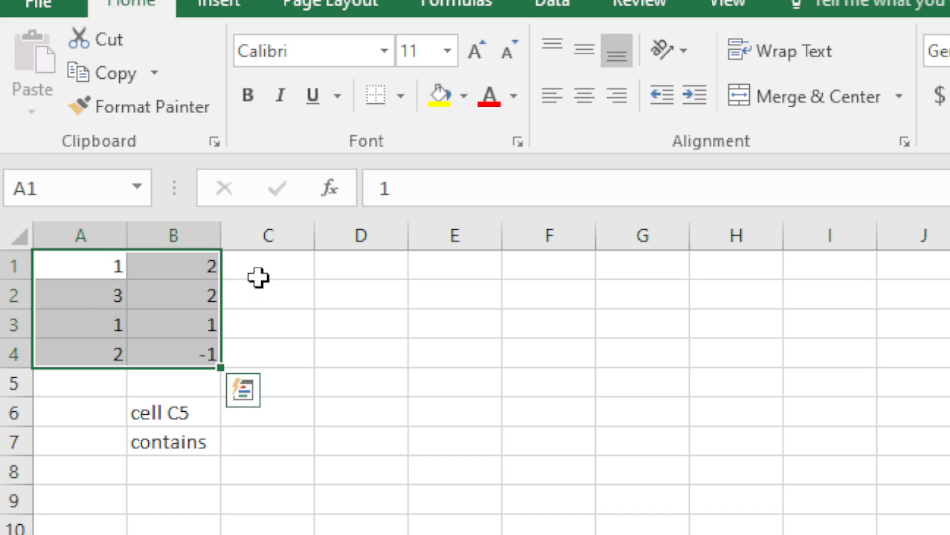
click(88, 190)
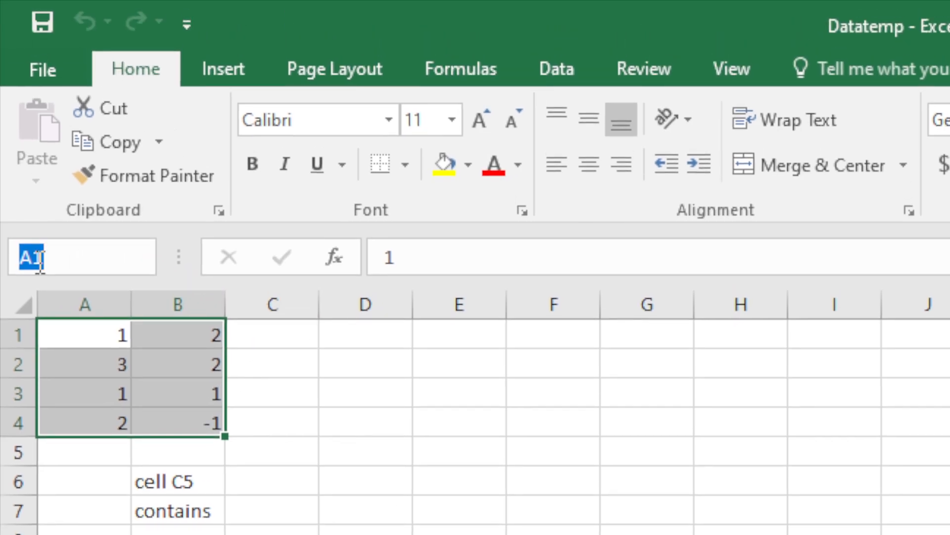
text(data)
key(Return)
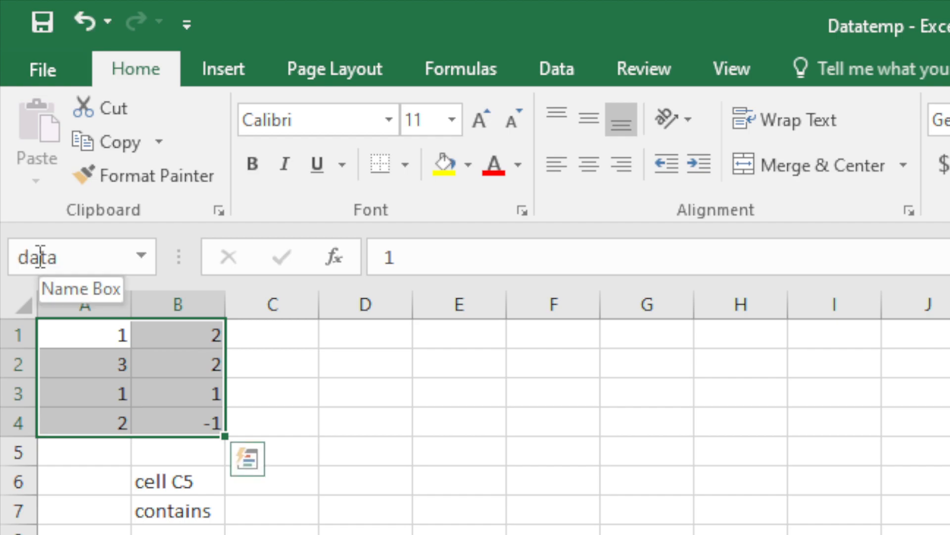
Reselect the range A1:B4 to check its assigned name, then deselect it.
click(175, 370)
drag(120, 335, 198, 417)
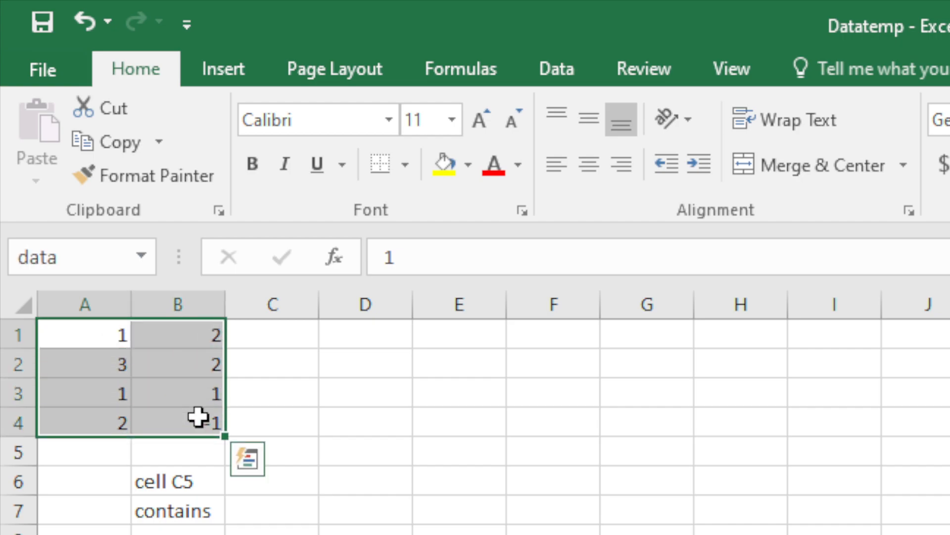
click(333, 402)
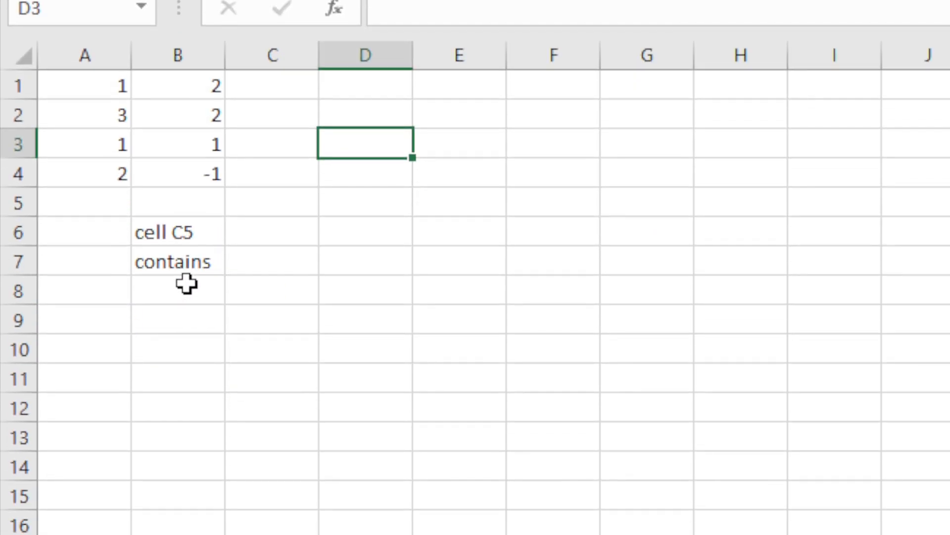
Enter the label "average" in cell B8, below "contains".
click(187, 283)
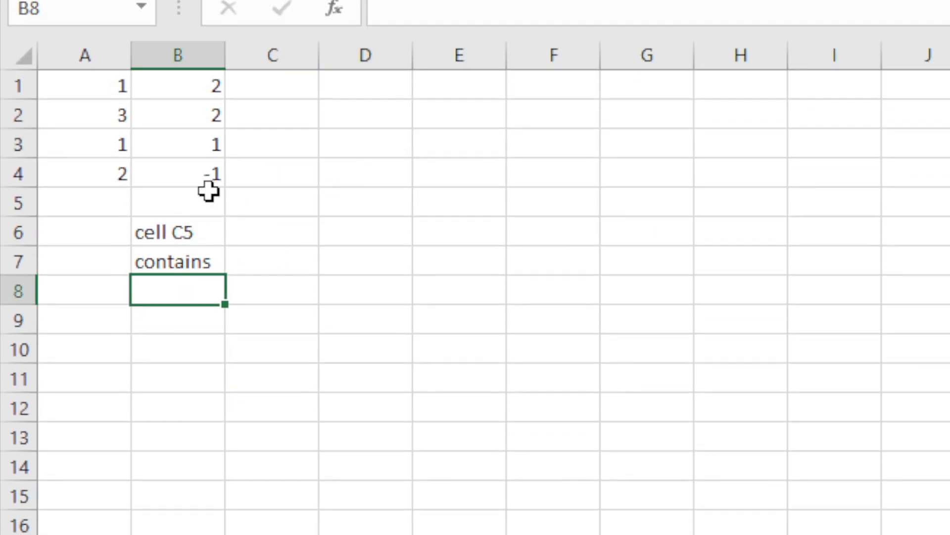
text(average)
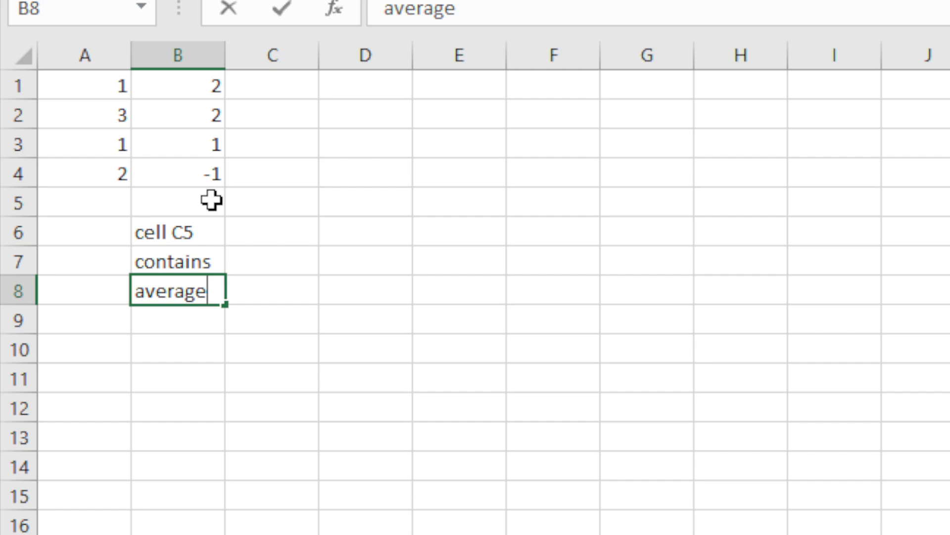
key(Tab)
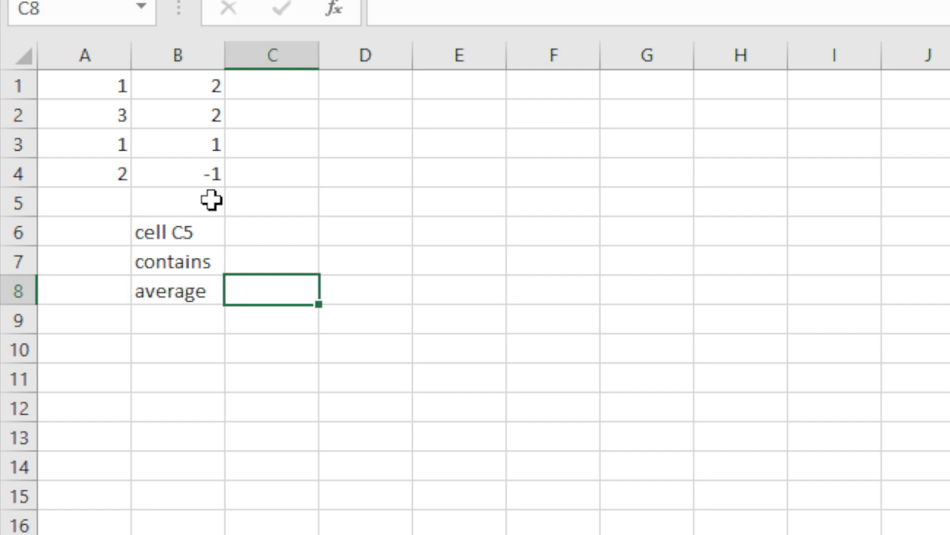
Enter the formula =AVERAGE(data) in cell C8, beside the "average" label.
text(=)
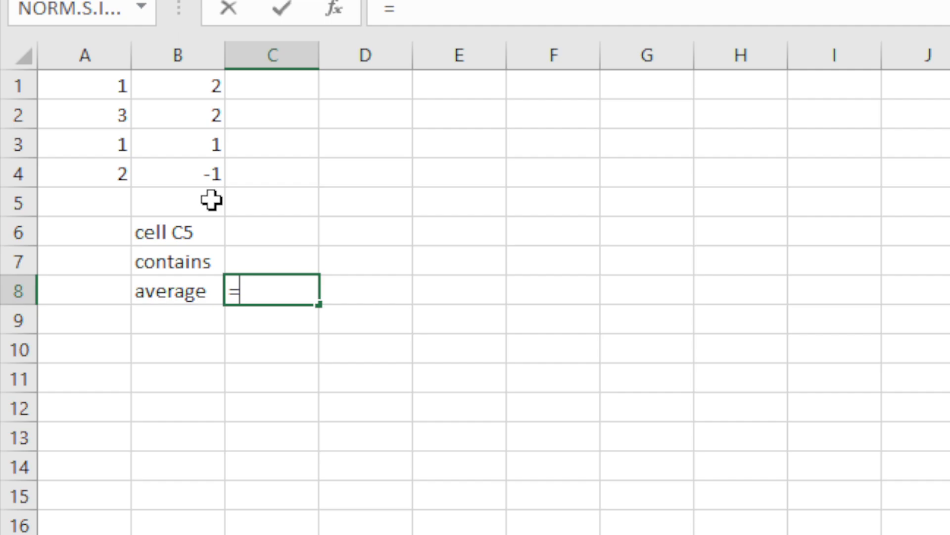
text(avera)
key(Tab)
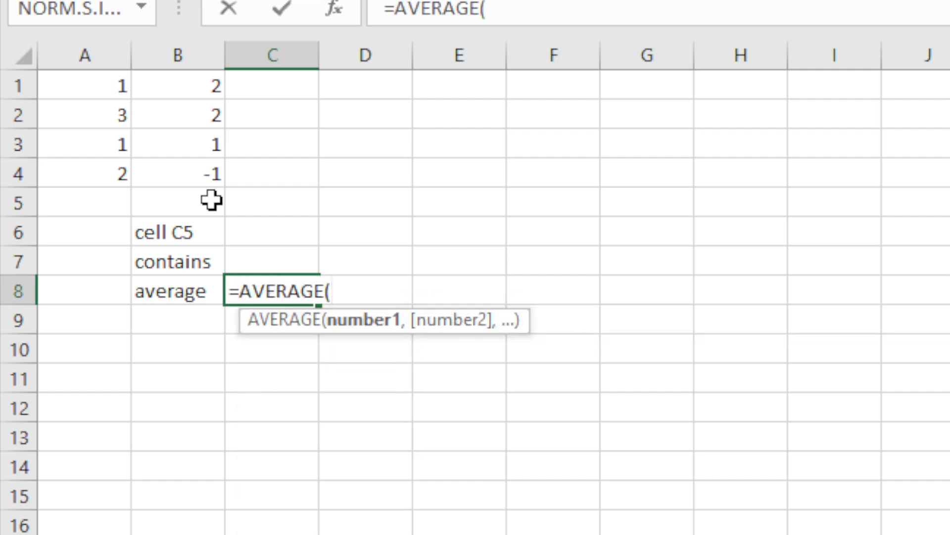
text(dat)
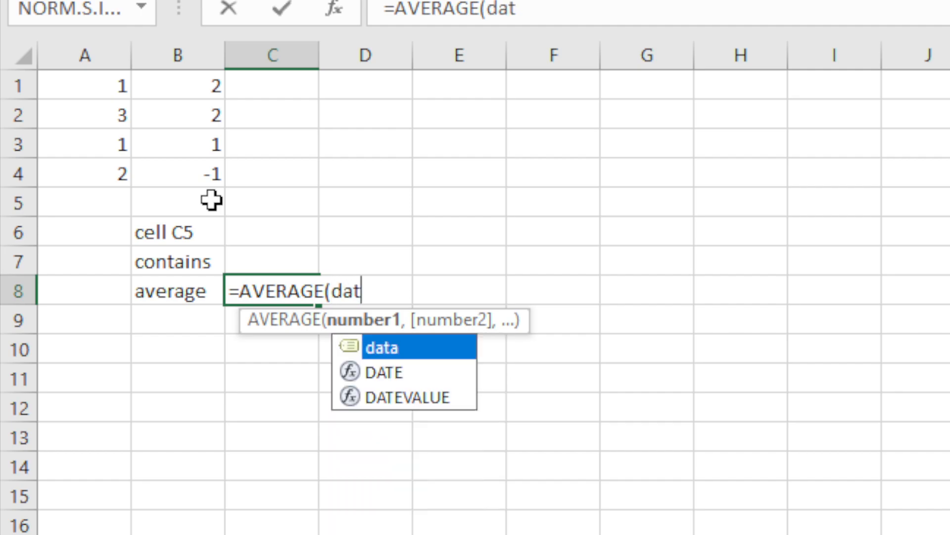
text(a))
key(BackSpace)
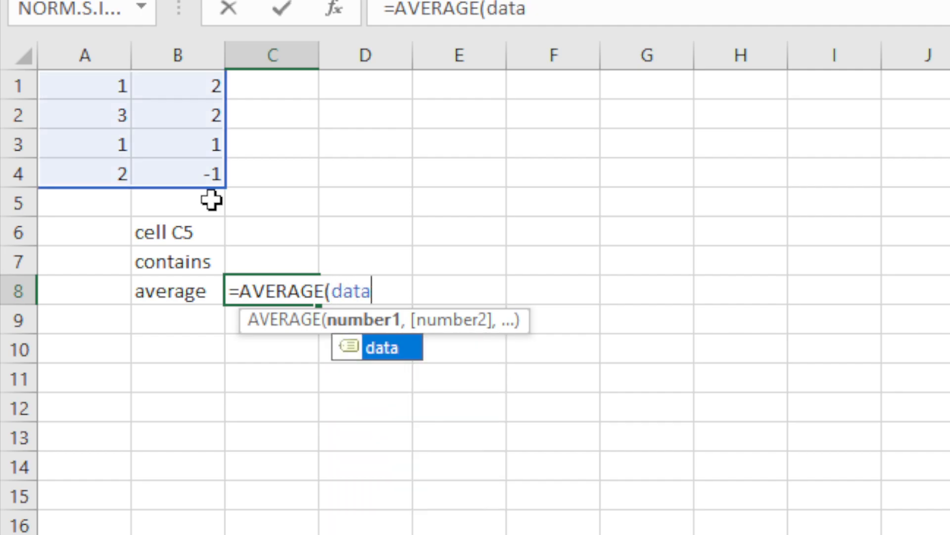
text())
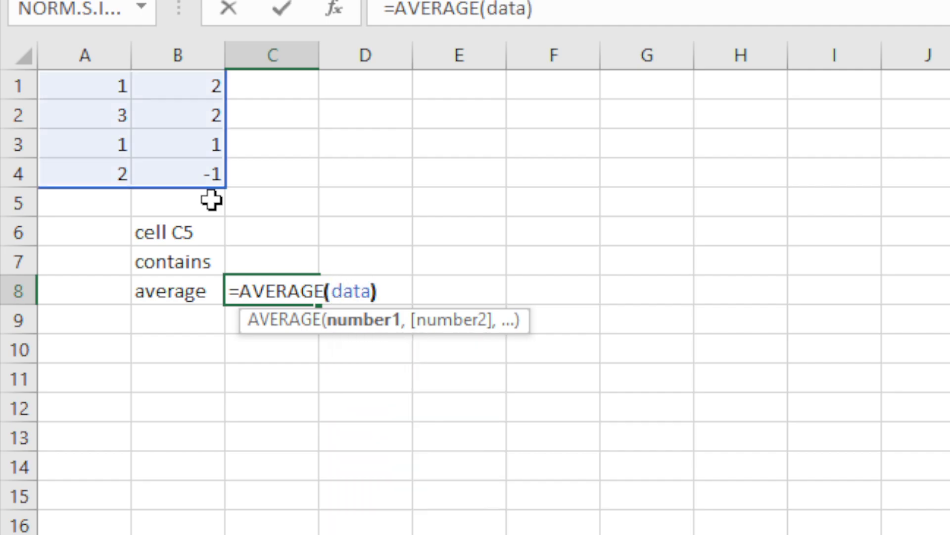
key(Return)
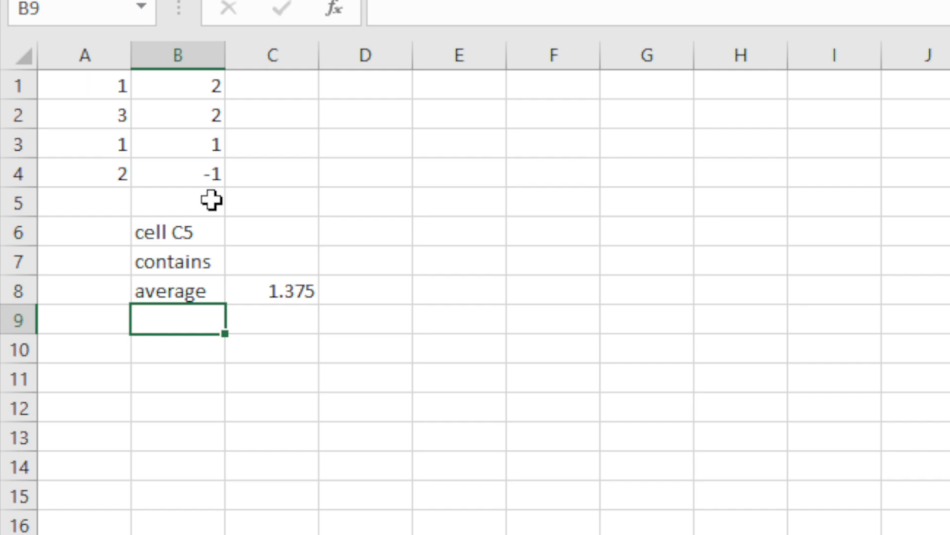
Examine the named range A1:B4 and how the formula in C8 refers to it by name.
click(103, 88)
drag(192, 171, 192, 171)
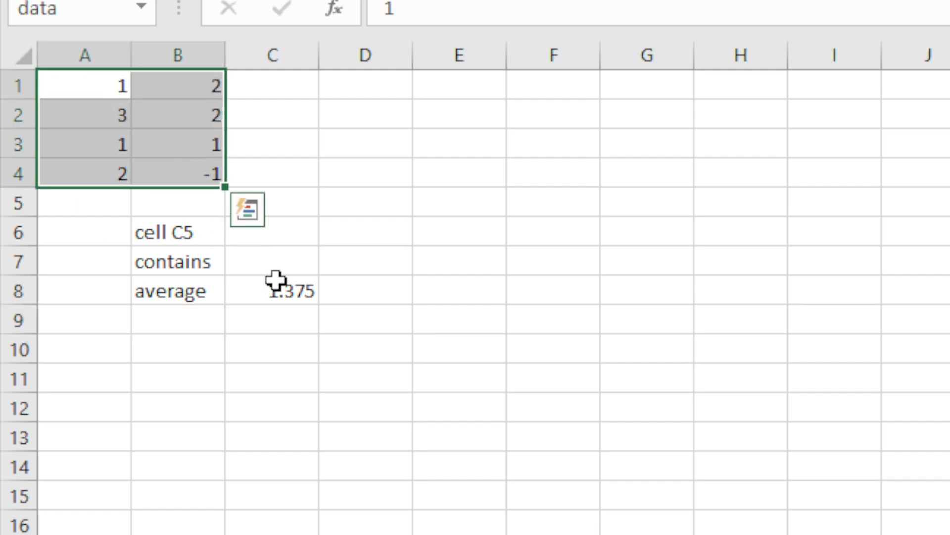
click(278, 286)
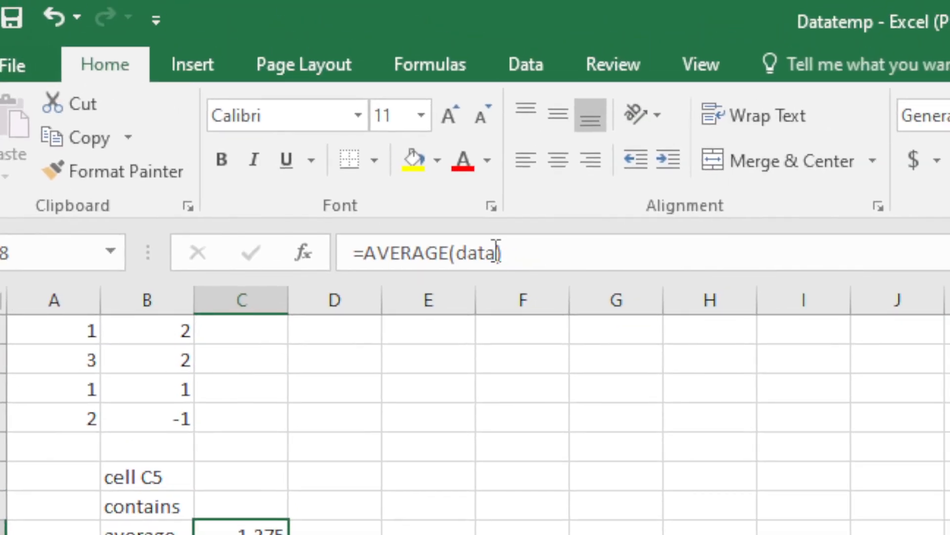
drag(515, 225, 459, 246)
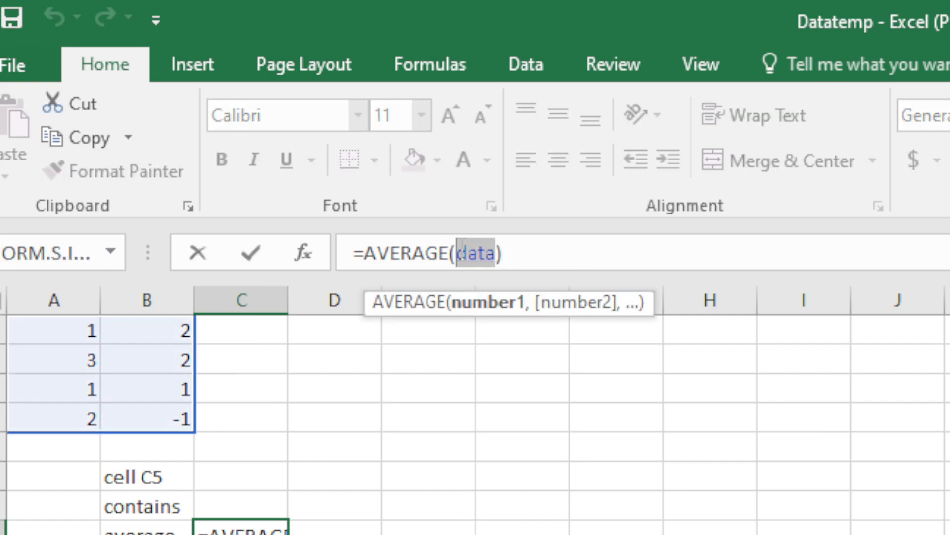
click(567, 362)
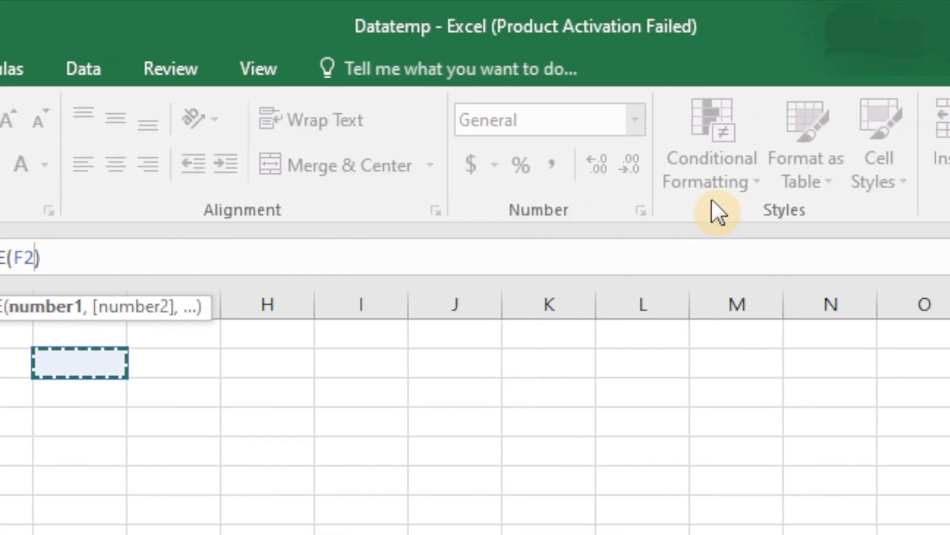
Close the Datatemp workbook without saving, open the Noncontigtemp workbook and dismiss the activation notice.
click(943, 22)
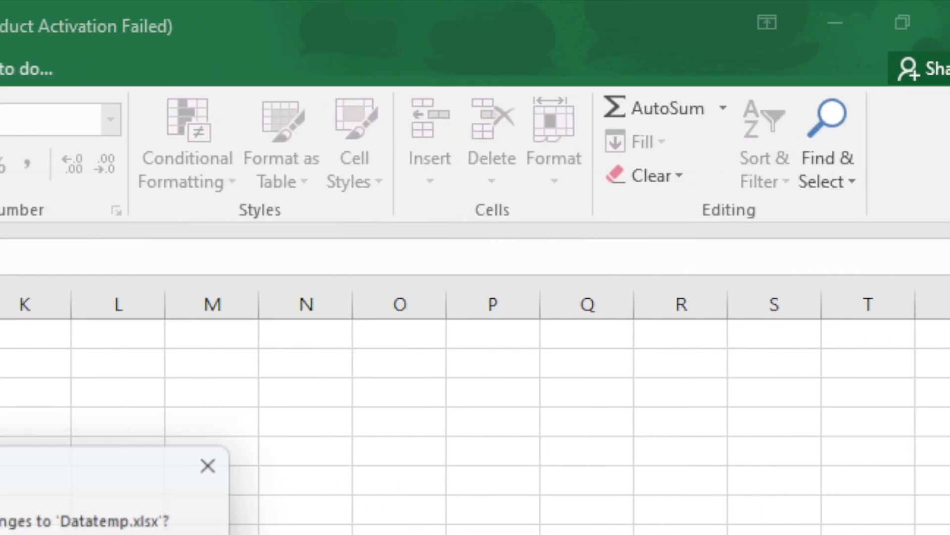
click(421, 369)
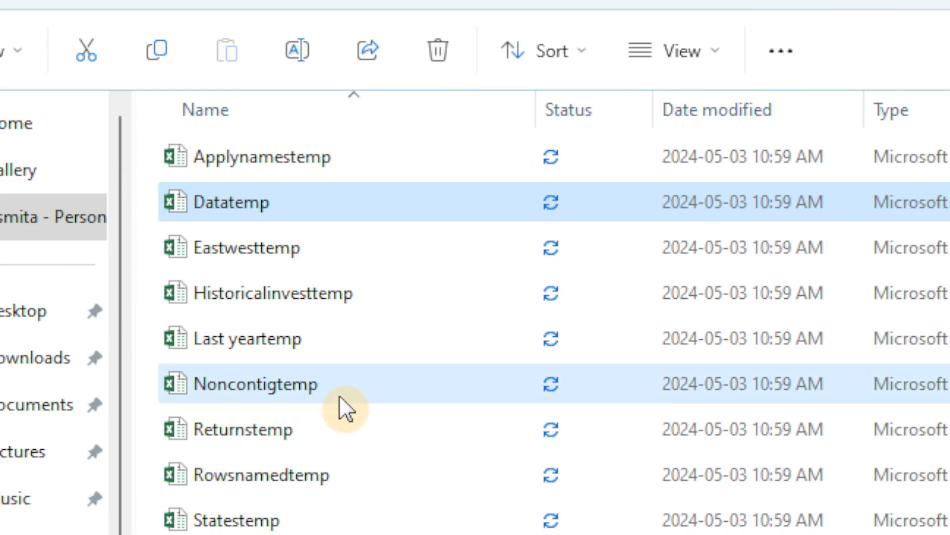
double_click(343, 397)
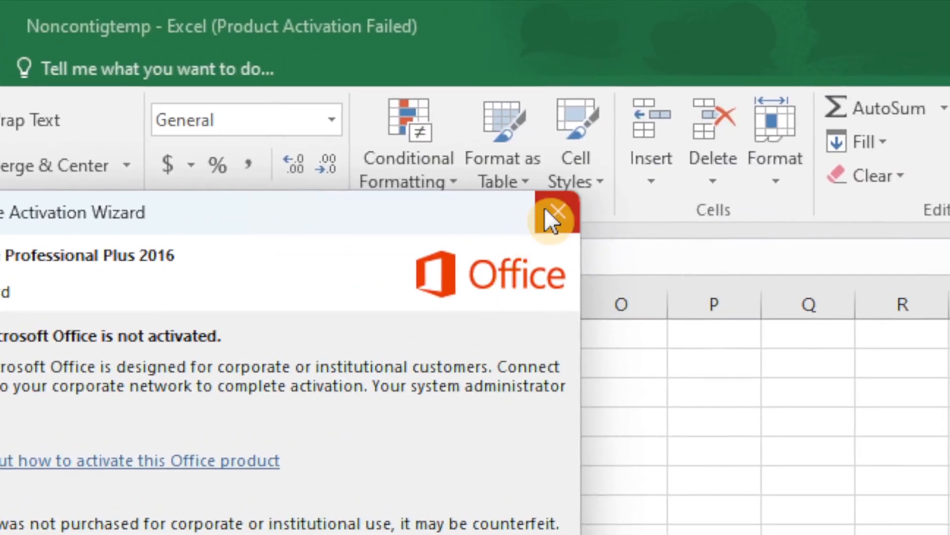
click(545, 208)
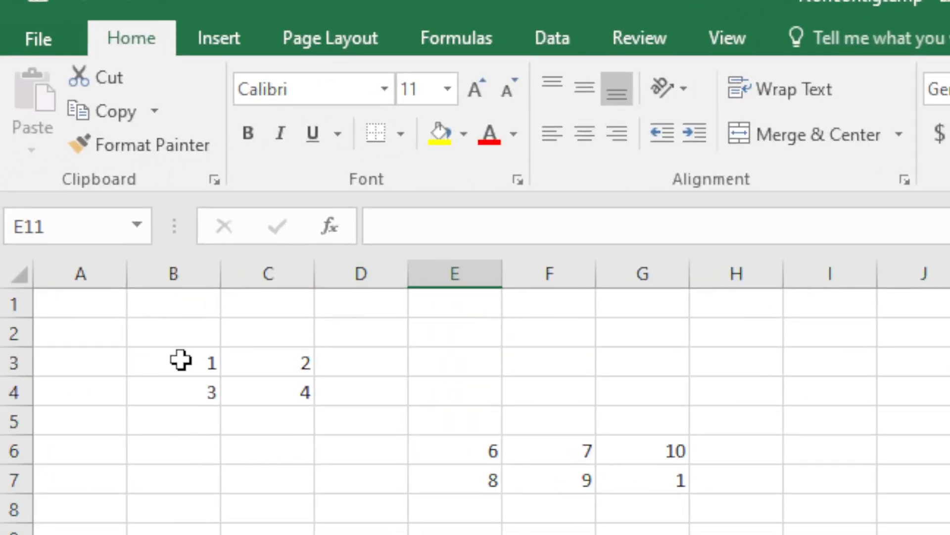
Examine the three separate number blocks B3:C4, E6:G7 and B10:C10 one after another.
drag(181, 360, 299, 399)
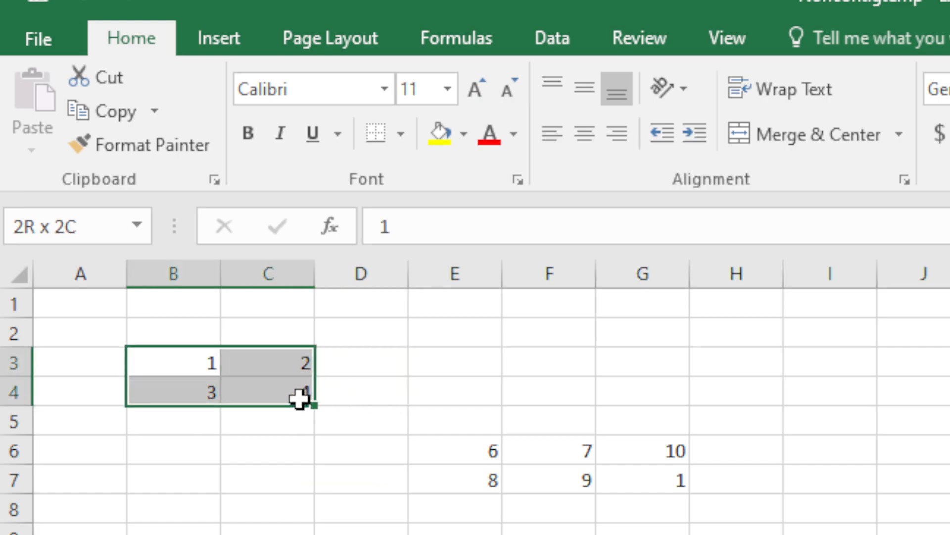
drag(484, 456, 647, 484)
drag(189, 415, 270, 418)
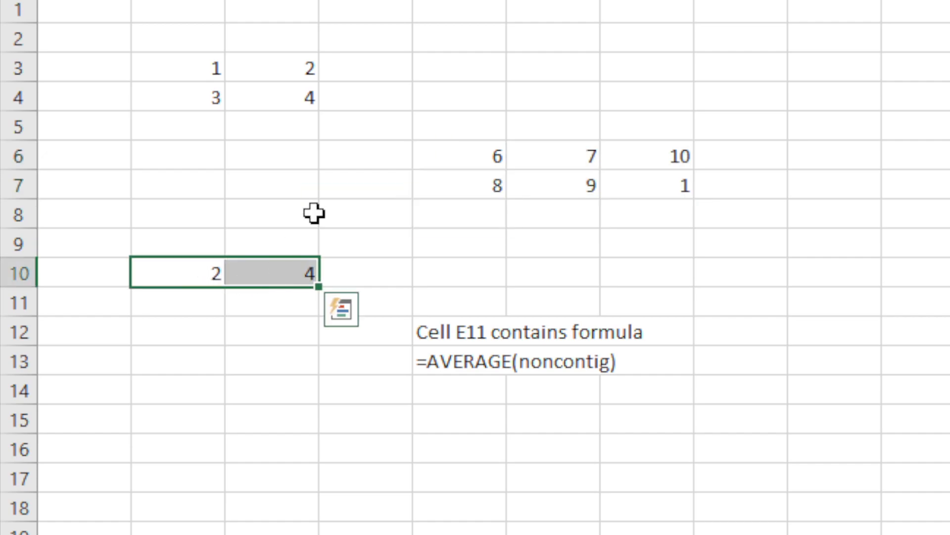
drag(211, 53, 278, 91)
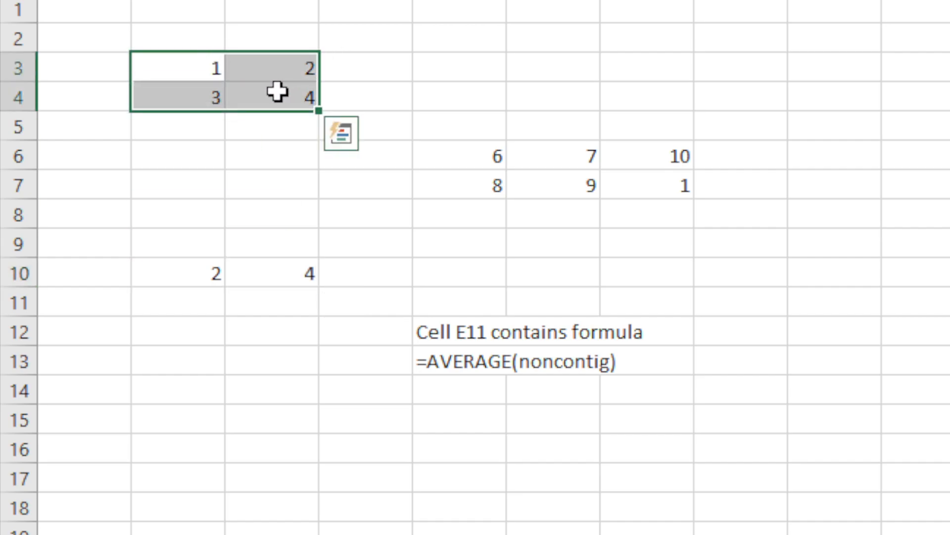
drag(488, 155, 669, 186)
drag(204, 279, 284, 280)
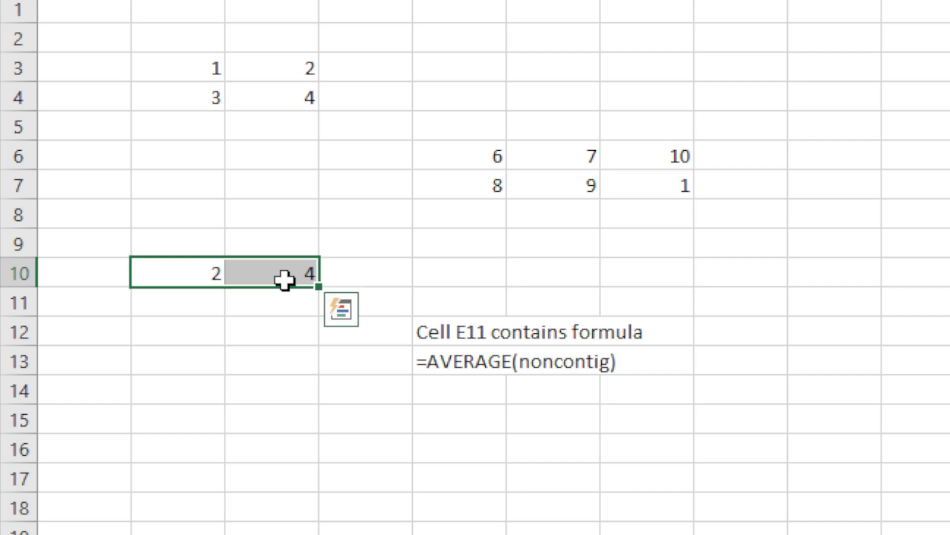
click(405, 204)
Assign the name "noncontig" to the combined ranges B3:C4, E6:G7 and B10:C10.
drag(179, 59, 287, 97)
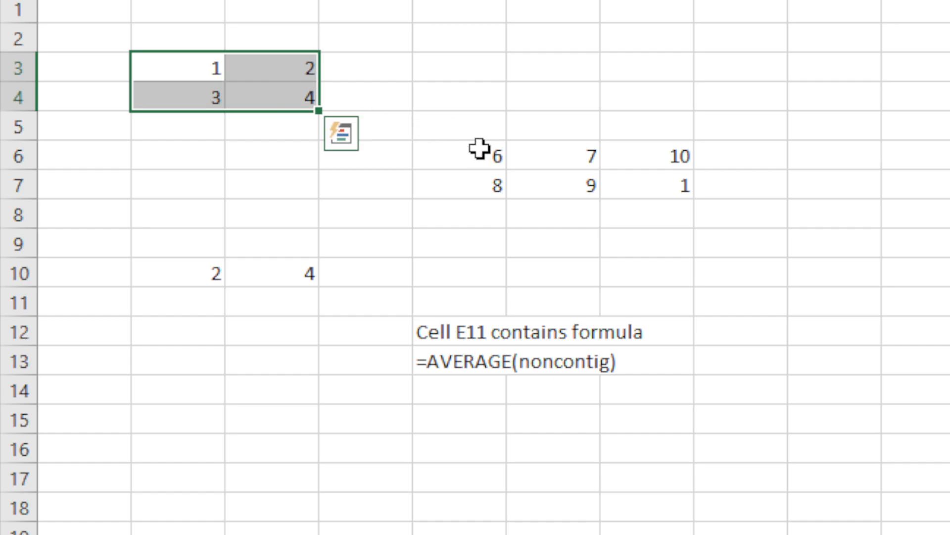
ctrl+drag(479, 149, 666, 191)
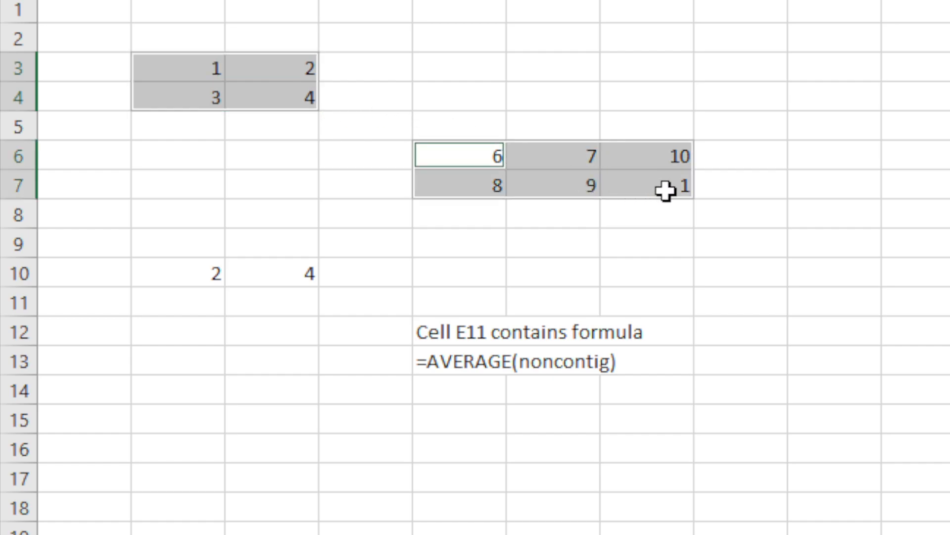
ctrl+drag(195, 272, 300, 274)
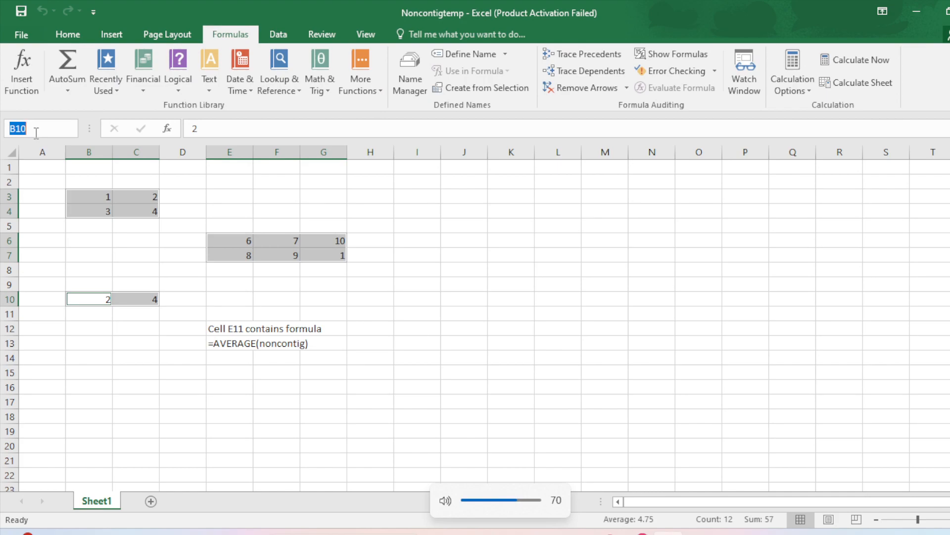
text(no)
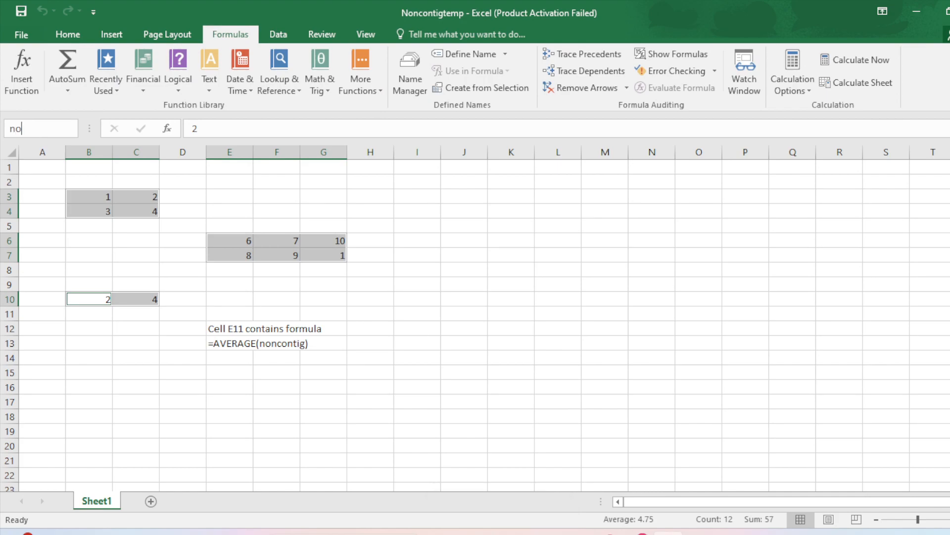
text(ncontig)
key(Return)
click(324, 338)
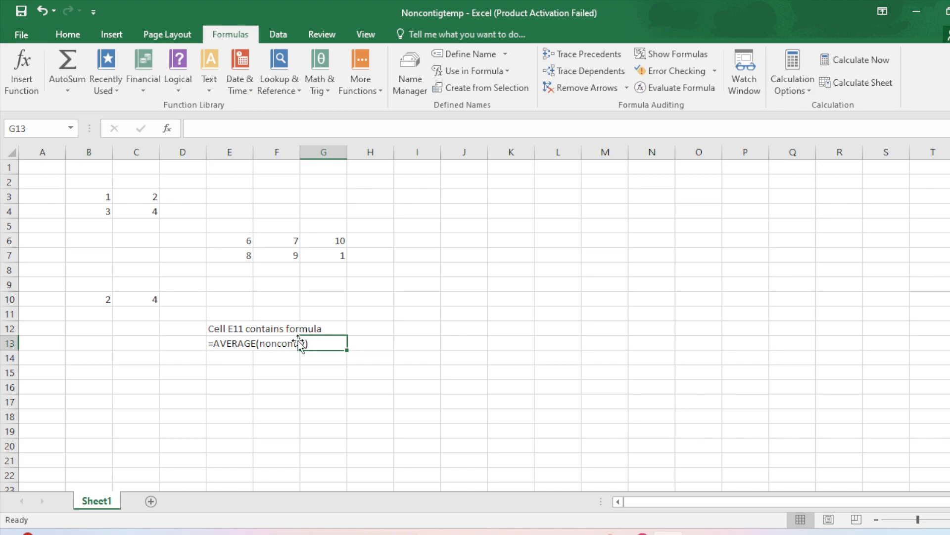
click(290, 341)
click(273, 356)
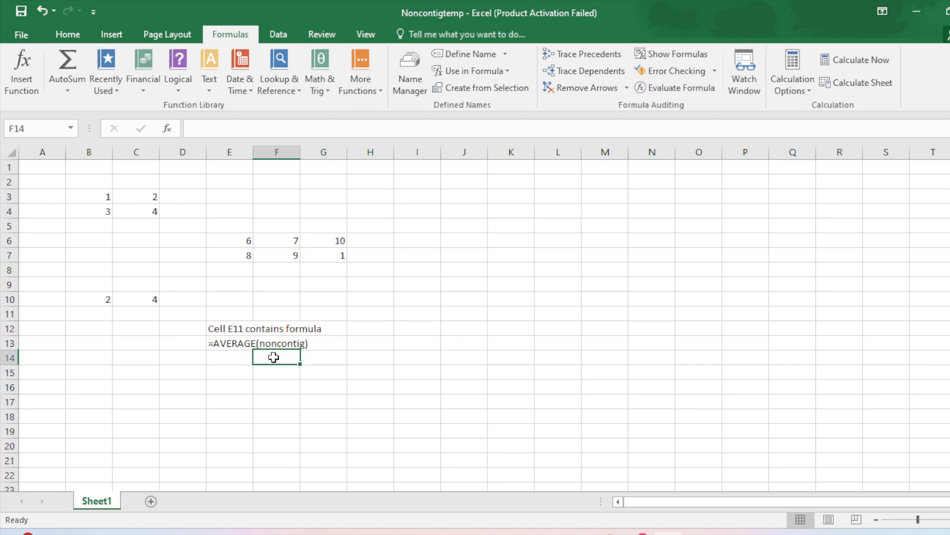
click(235, 372)
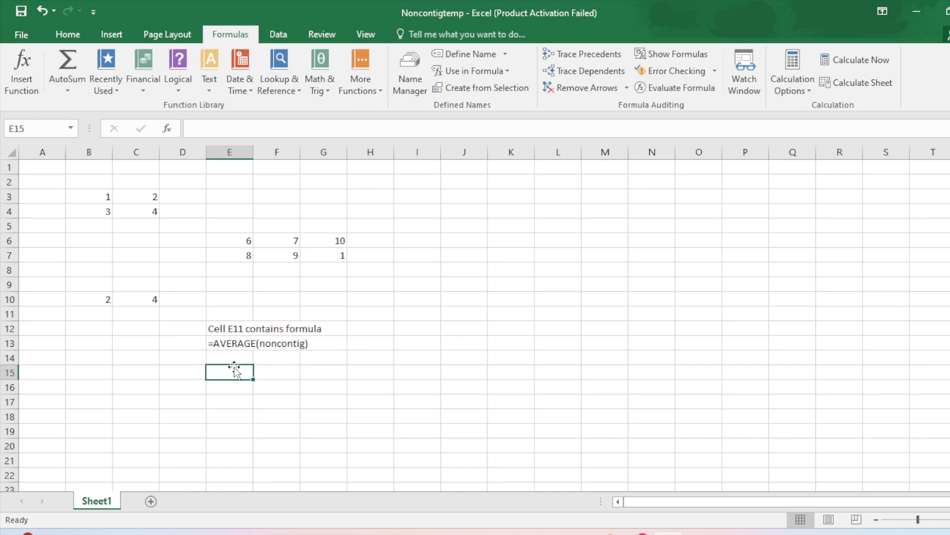
text(=avearg)
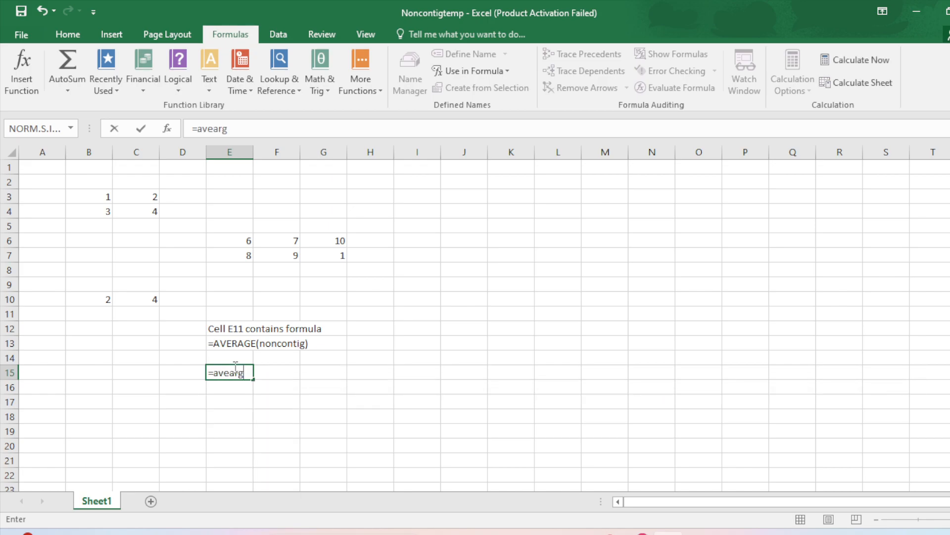
text(())
key(Tab)
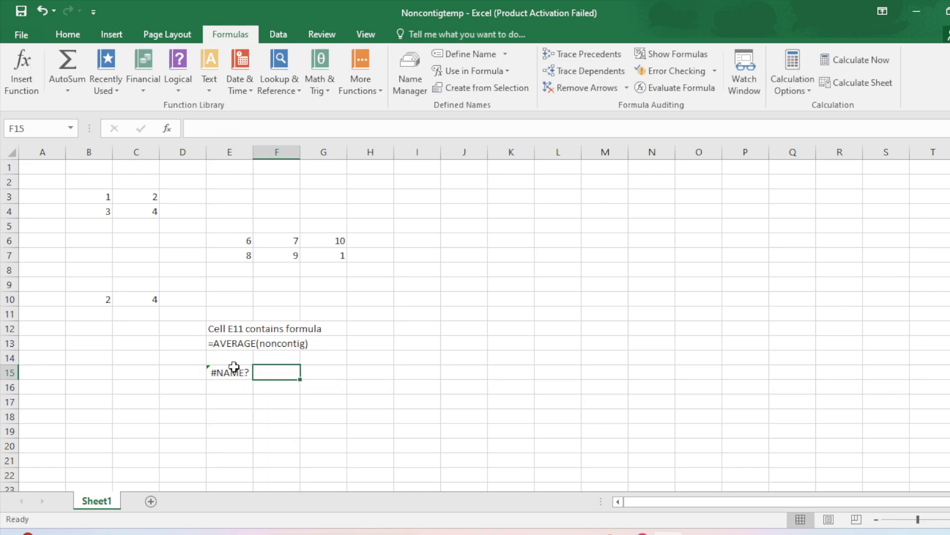
Enter a formula in cell E15 that averages the named range noncontig.
click(246, 375)
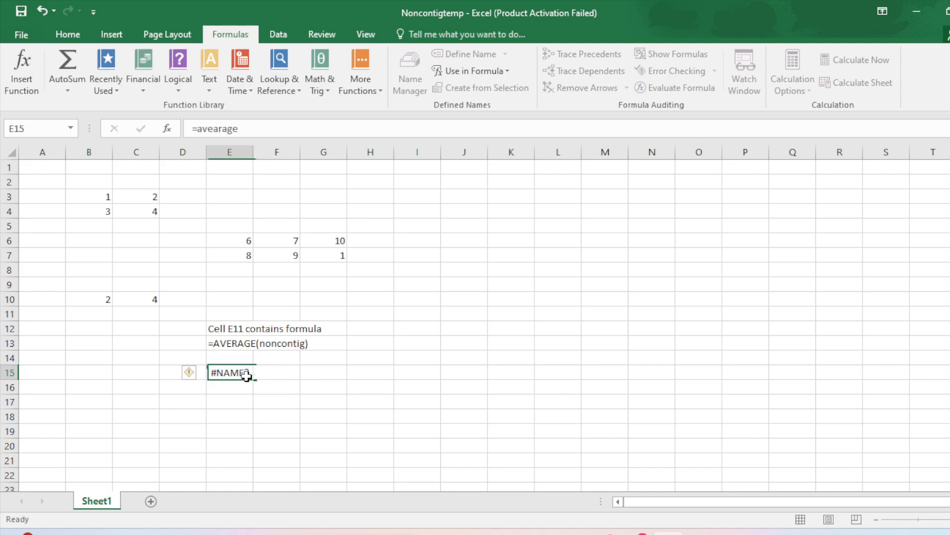
text(=avear)
key(Tab)
text(non)
key(Tab)
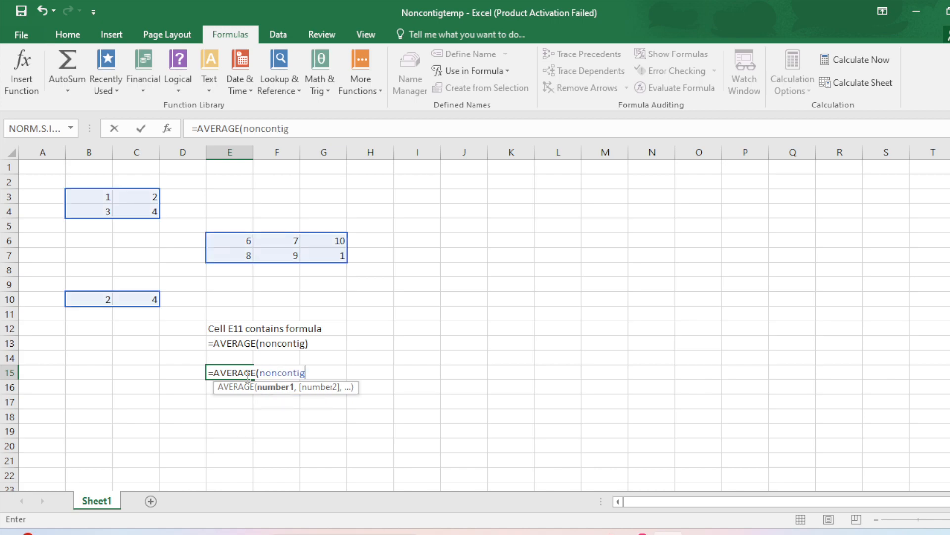
key(Return)
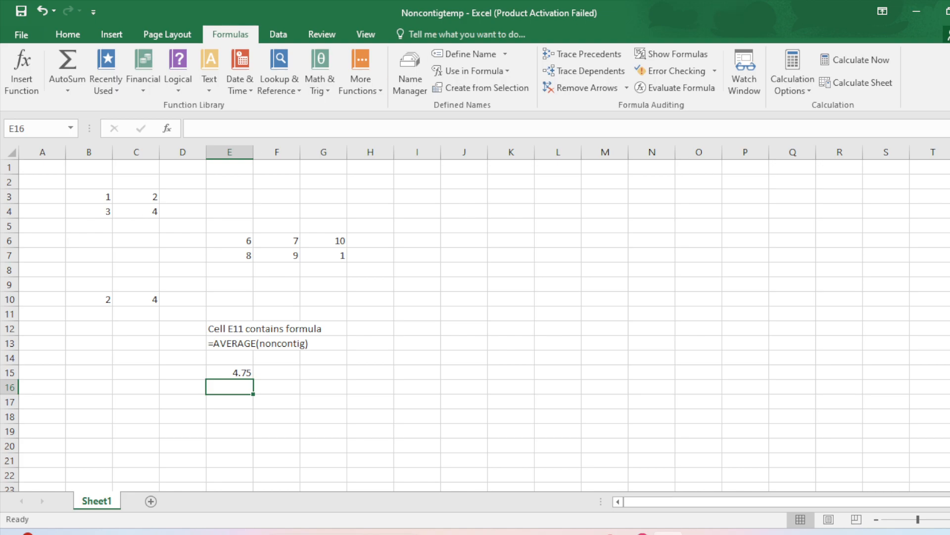
Close the Noncontigtemp workbook without saving, open the Statestemp workbook and dismiss the activation notice.
click(949, 10)
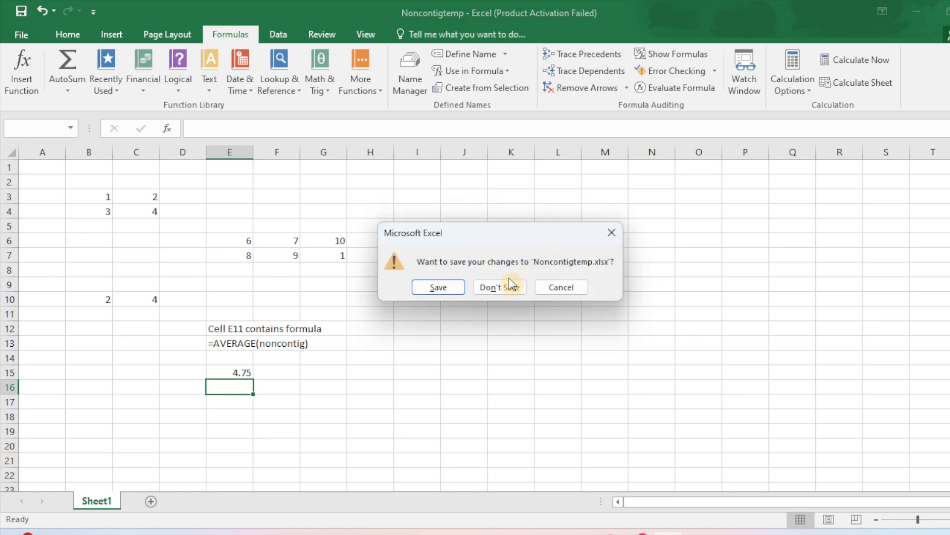
click(495, 283)
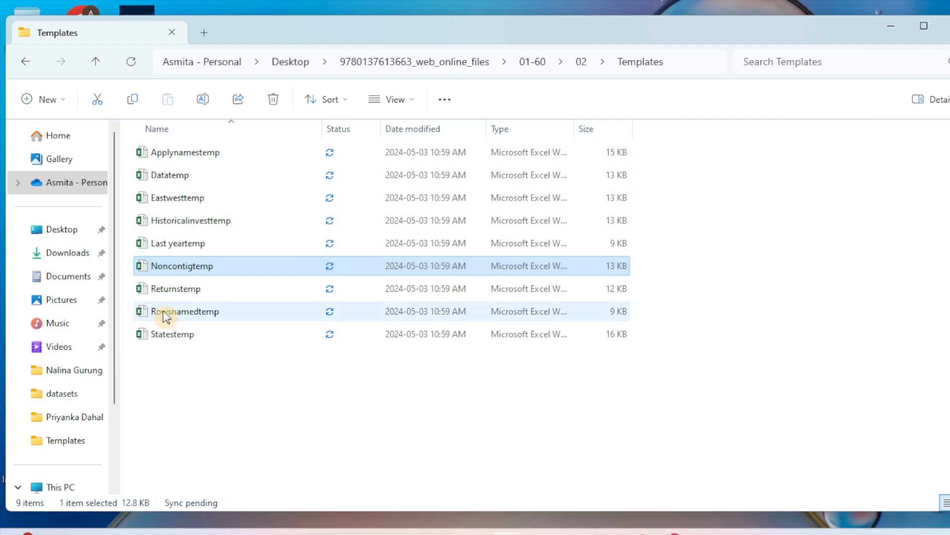
double_click(155, 328)
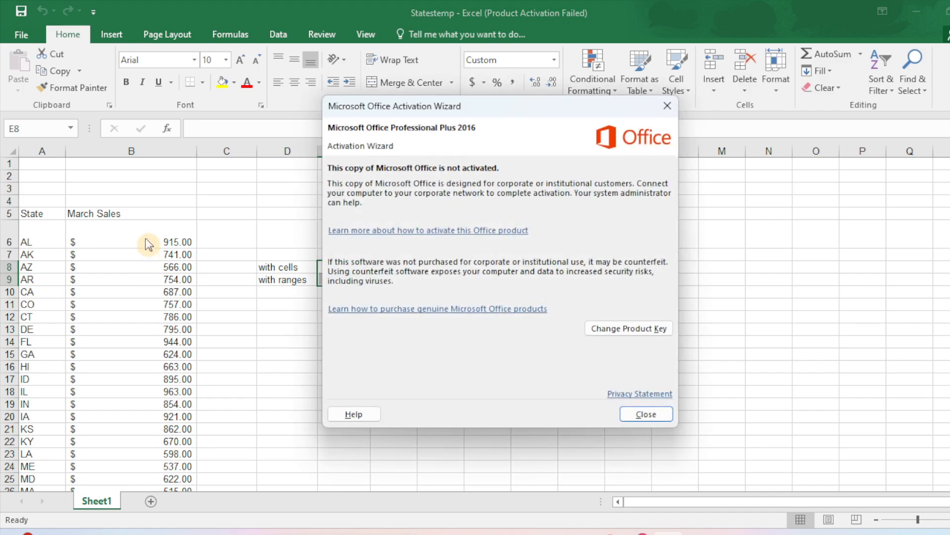
click(658, 99)
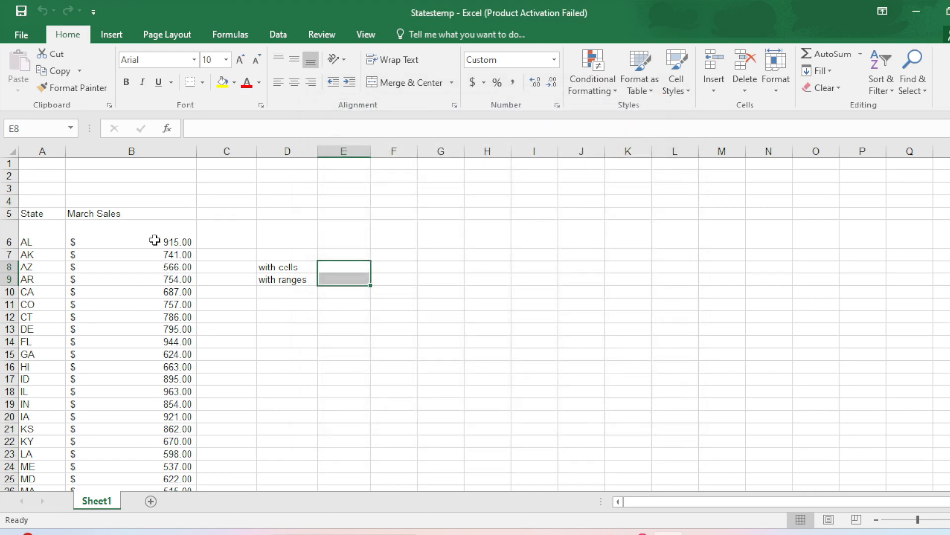
Examine the March Sales figures from B6 down to the last state and return to the sheet's first row.
click(155, 240)
key(ctrl+shift+Down)
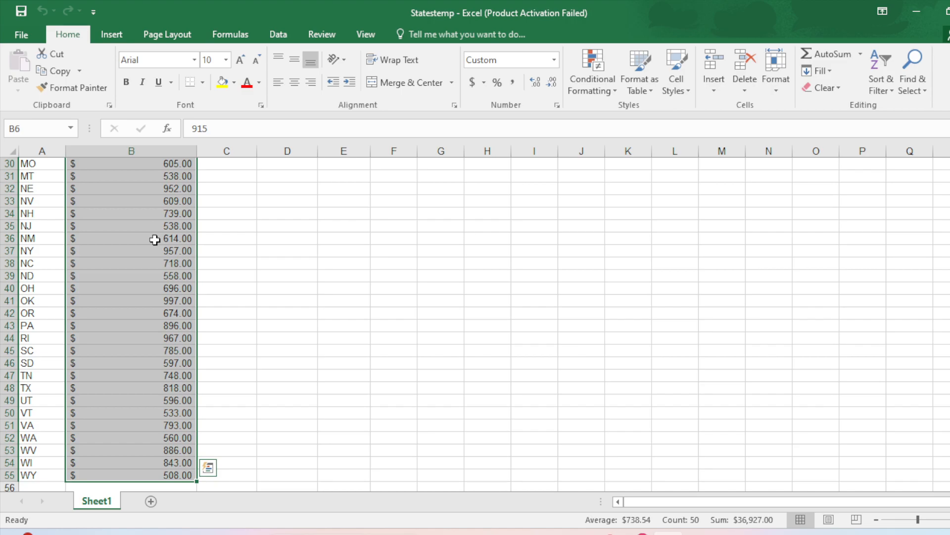
click(155, 240)
key(Up)
key(Up)
key(Up)
key(Up)
key(Up)
key(Up)
key(Up)
key(Up)
key(Up)
key(Up)
key(Up)
key(Up)
key(Up)
key(Up)
key(Up)
key(Up)
key(Up)
key(Up)
key(Up)
key(Up)
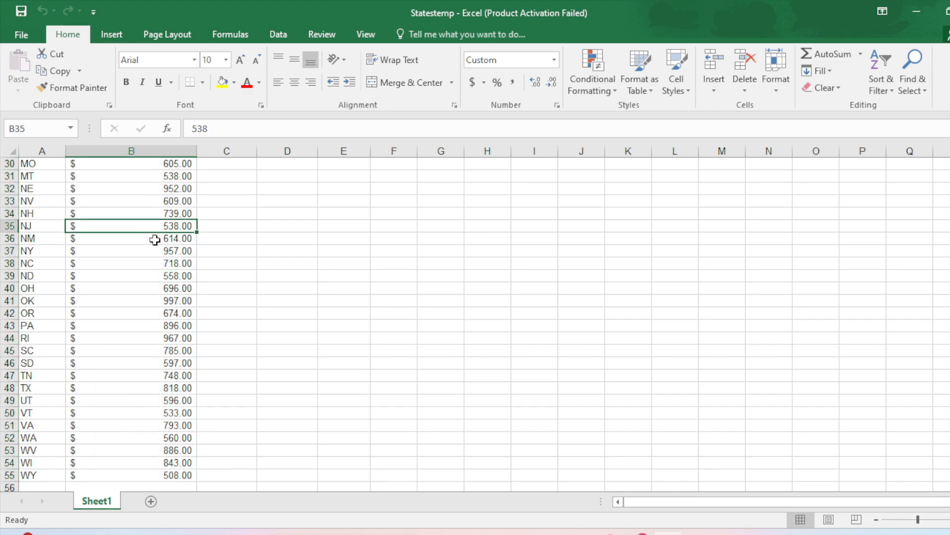
key(Up)
key(Up)
key(Up)
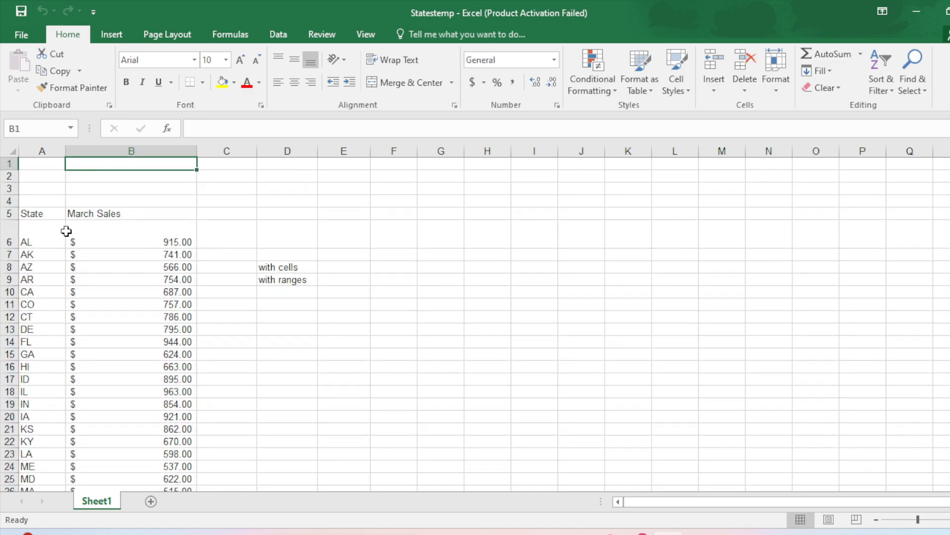
Create names for the March Sales values in A6:B55 from the state abbreviations in the left column.
click(34, 243)
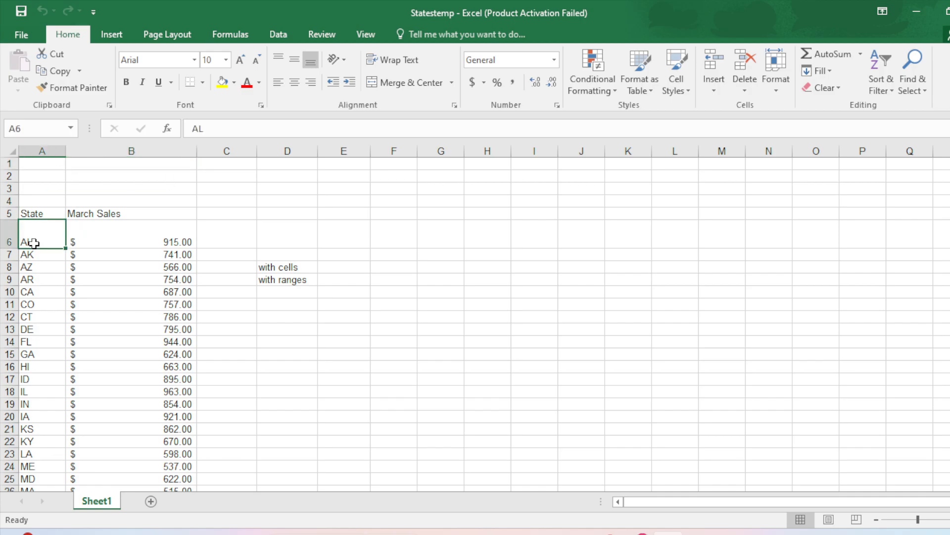
drag(33, 243, 117, 243)
drag(117, 243, 118, 242)
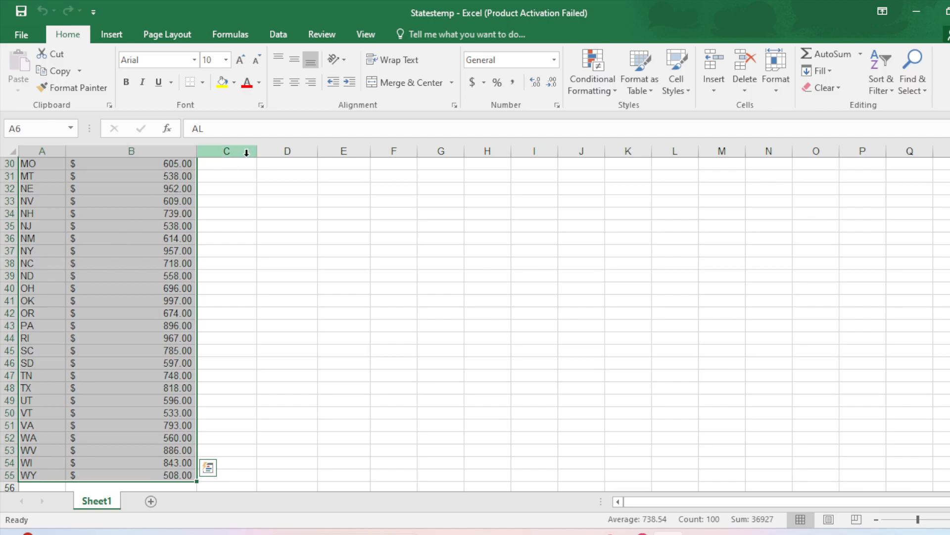
click(215, 33)
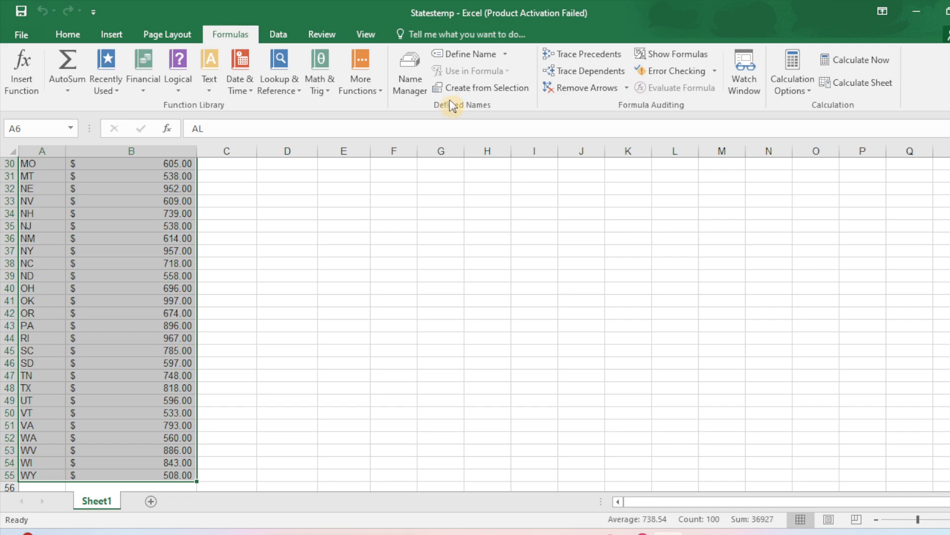
click(477, 89)
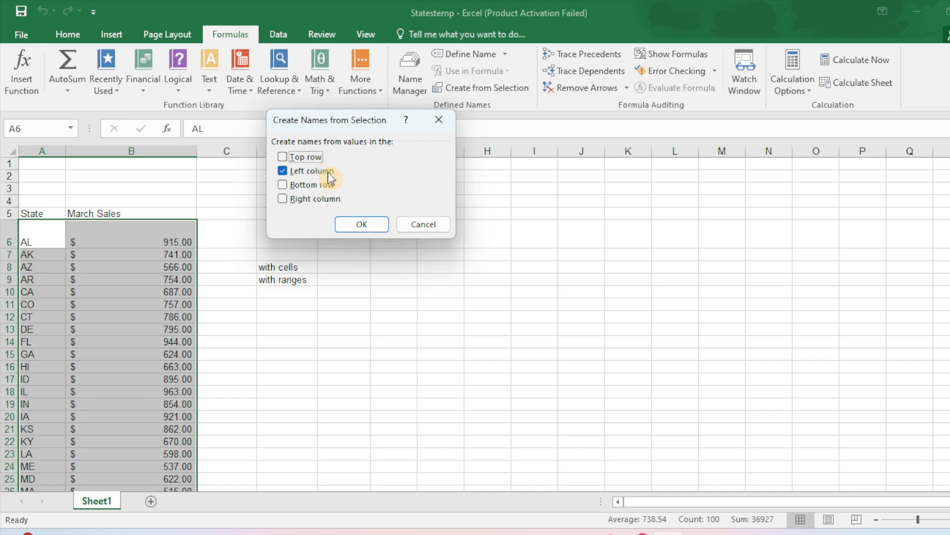
click(352, 222)
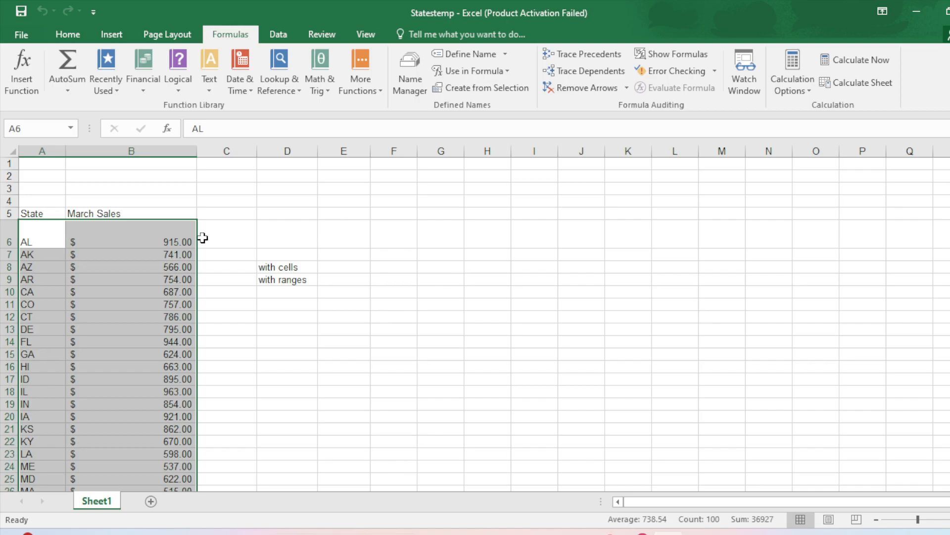
Check the names assigned to the March Sales cells B6 and B7, comparing them with the neighbouring unnamed cells.
click(151, 245)
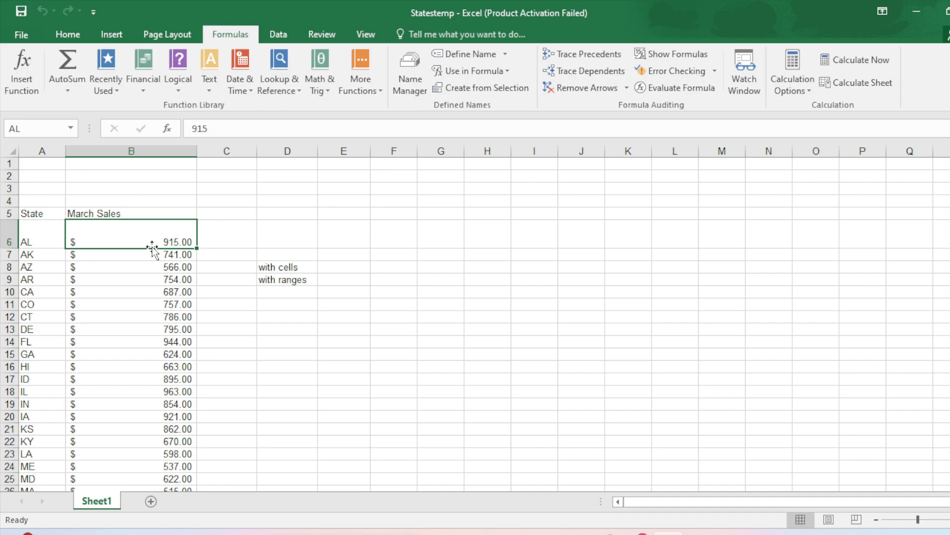
key(Left)
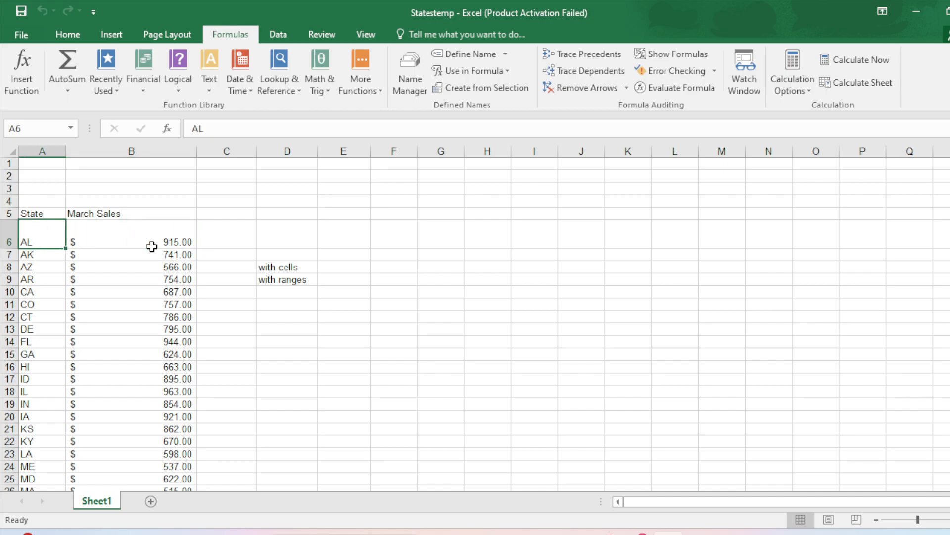
click(152, 248)
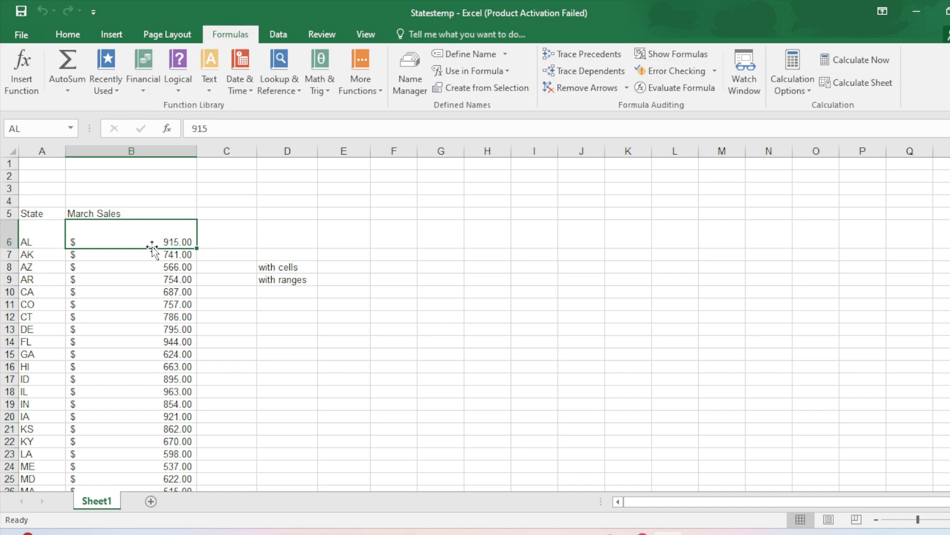
key(Left)
key(Up)
key(Up)
key(Up)
key(Up)
key(Up)
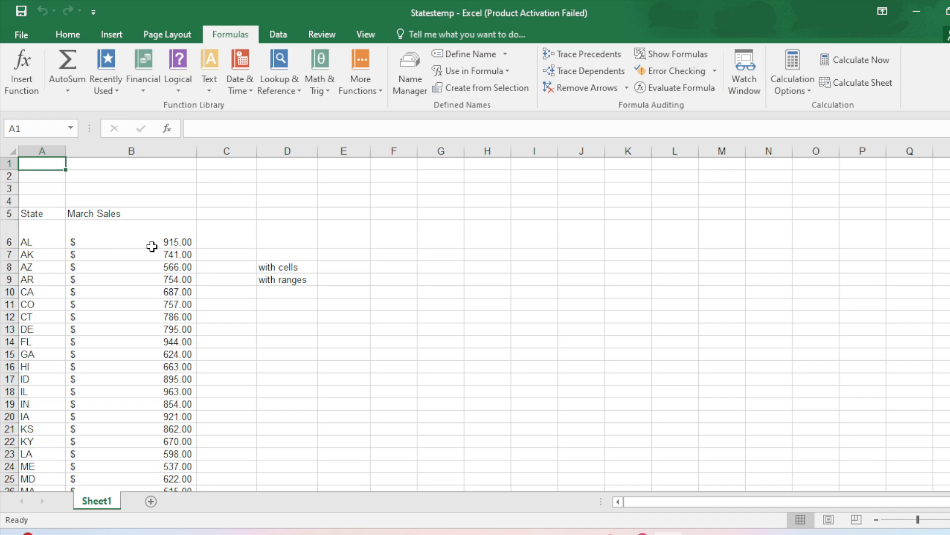
key(Right)
key(Down)
key(Down)
key(Down)
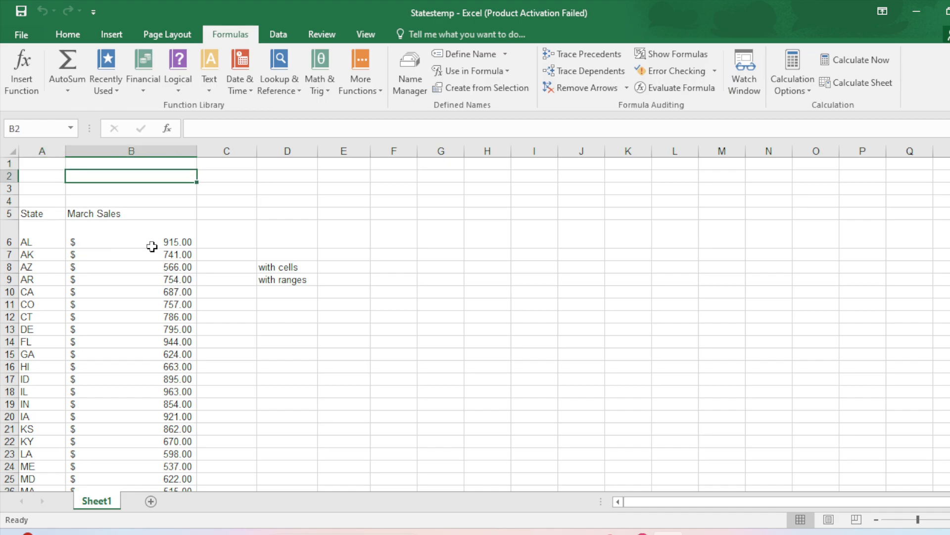
key(Right)
key(Down)
key(Left)
key(Down)
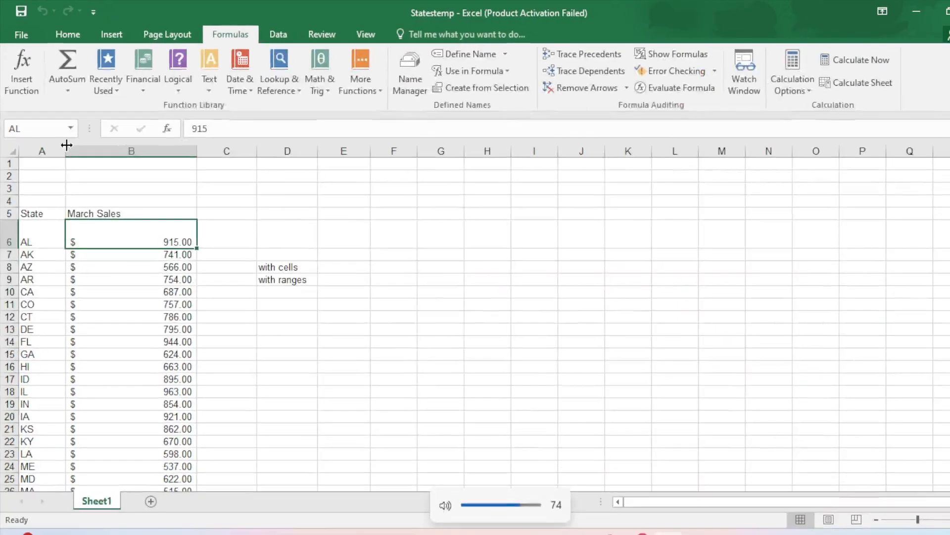
key(Down)
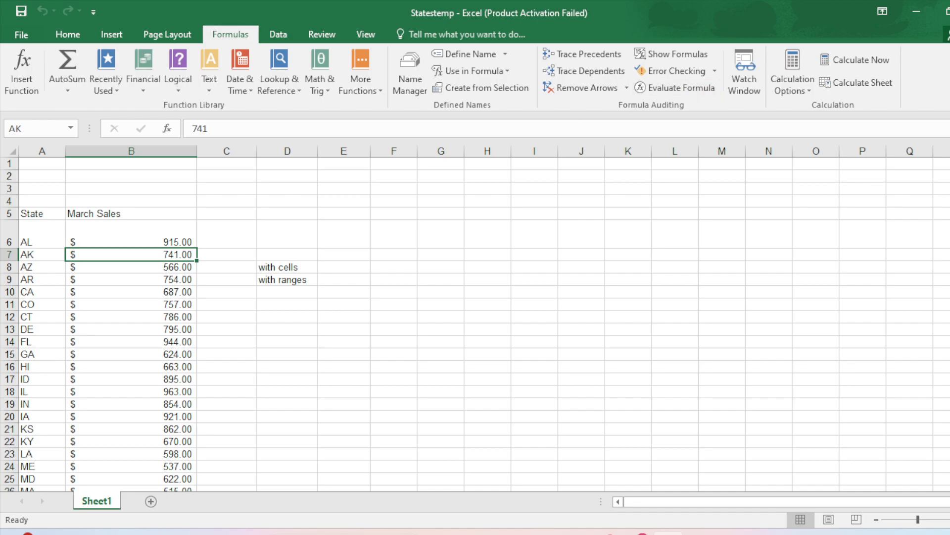
Close the Statestemp workbook without saving, open the Returnstemp workbook and dismiss the activation notice.
click(949, 11)
click(496, 287)
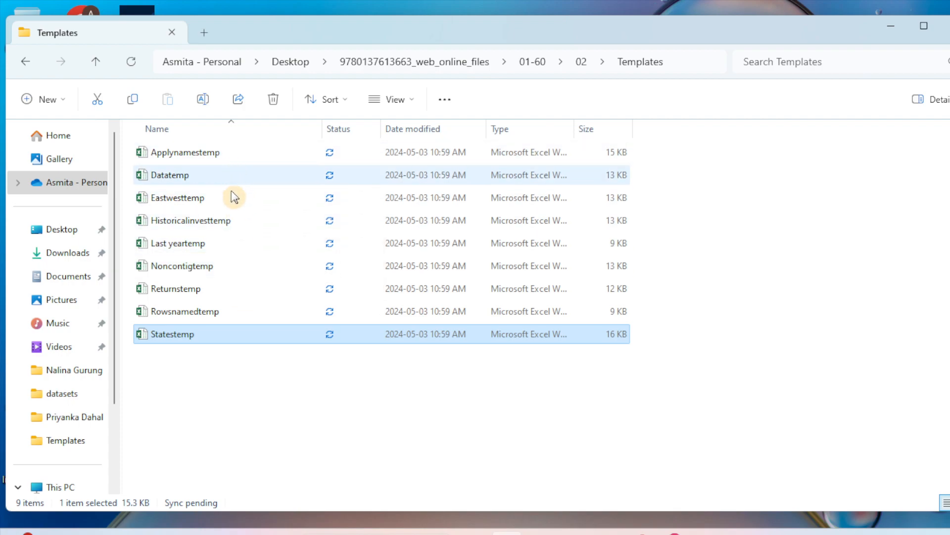
double_click(210, 290)
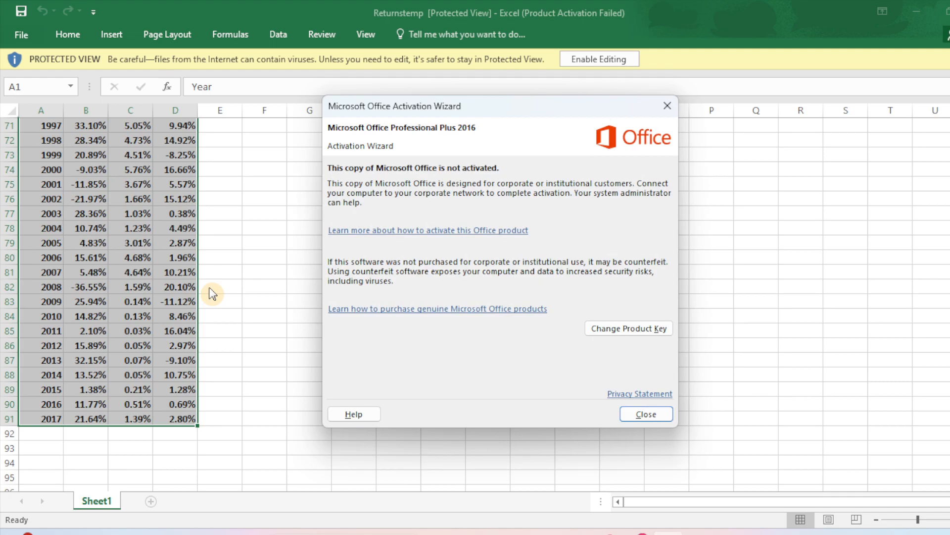
click(672, 102)
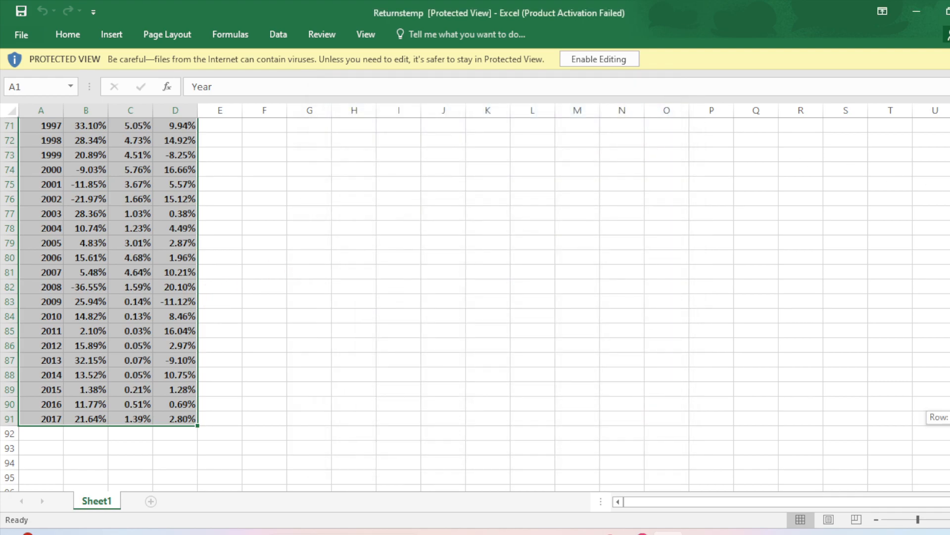
Clear the existing data selection in Returnstemp and enable editing of the protected workbook.
scroll(476, 297, up, 12)
scroll(475, 297, up, 11)
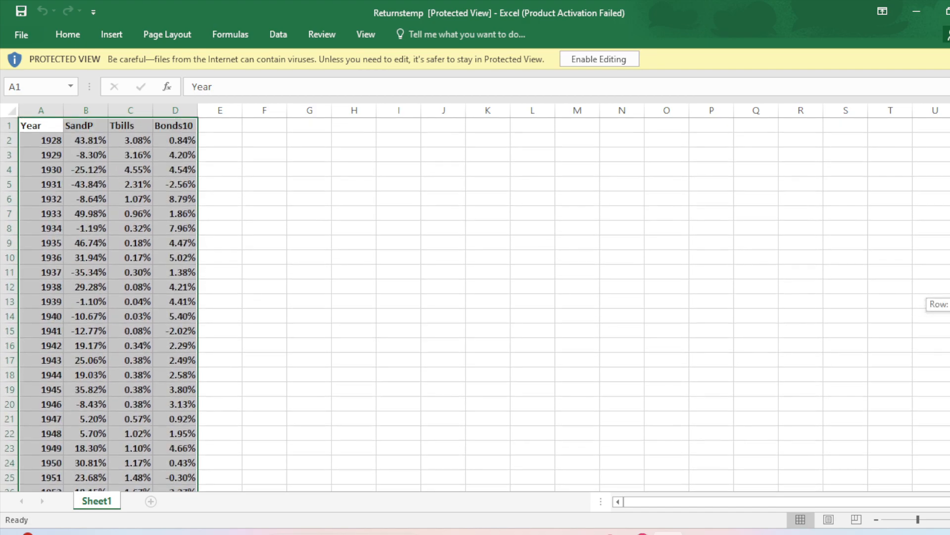
click(516, 218)
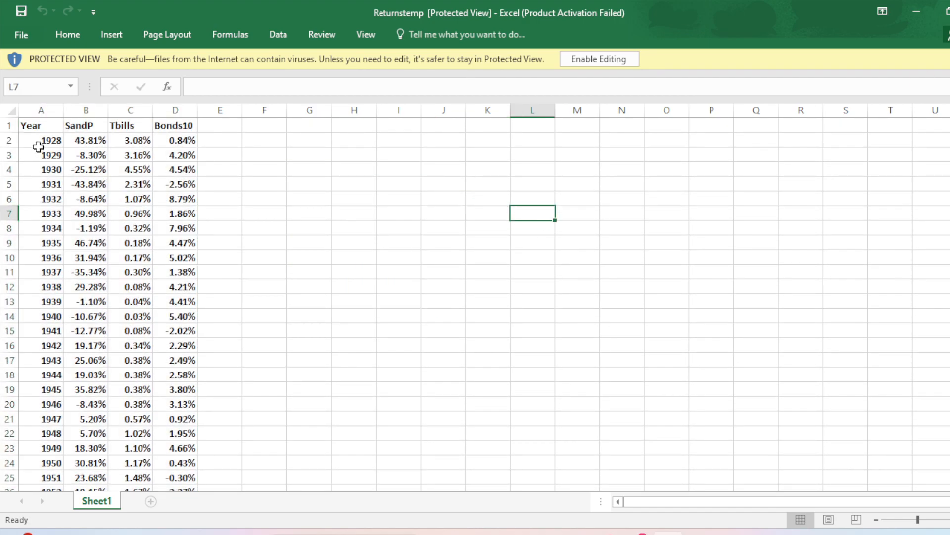
click(591, 54)
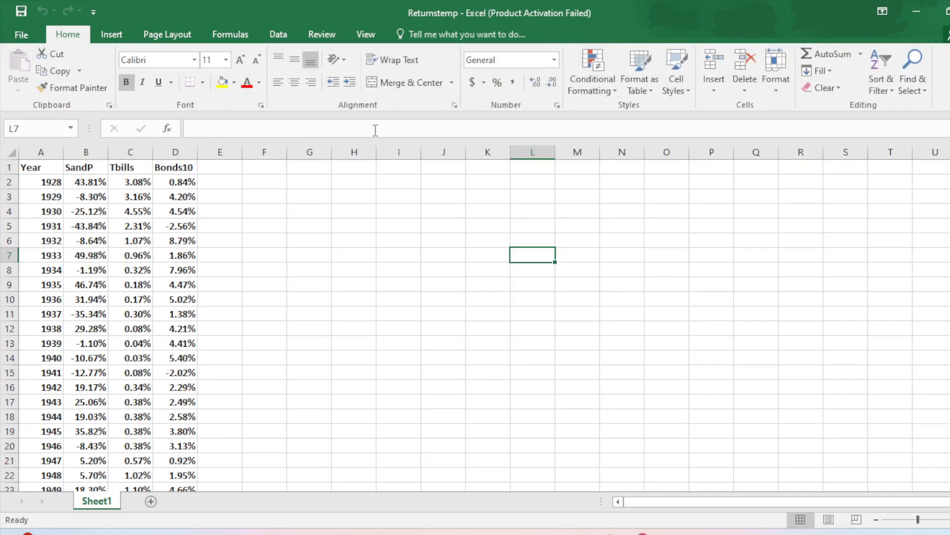
Define the name "range1" for the returns data in A1:D91, including its headers, with Workbook scope.
drag(44, 170, 174, 299)
key(ctrl+shift+Down)
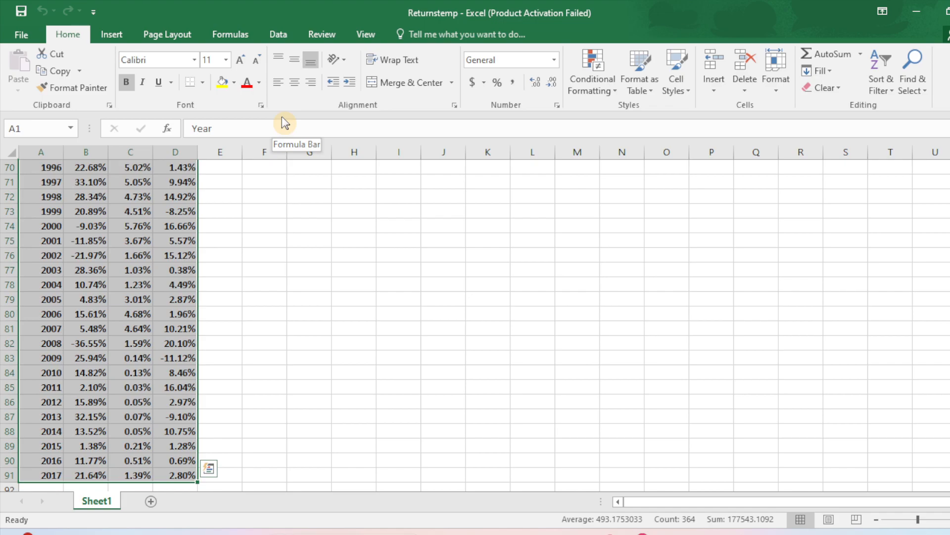
click(238, 35)
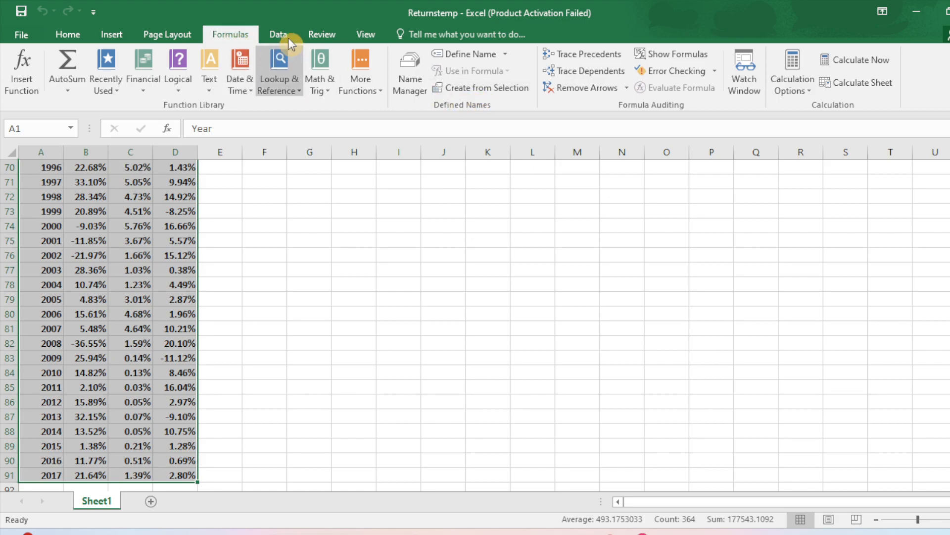
click(487, 54)
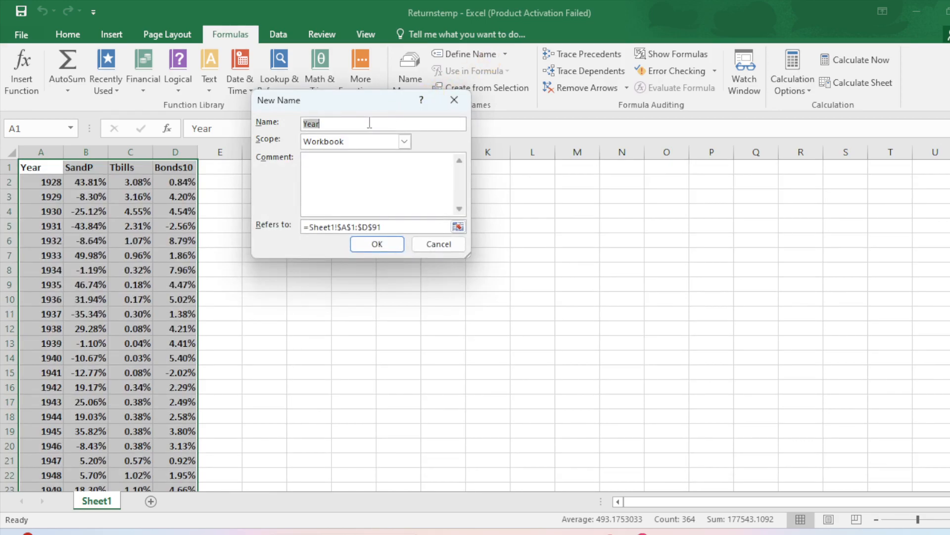
text(range1)
click(406, 140)
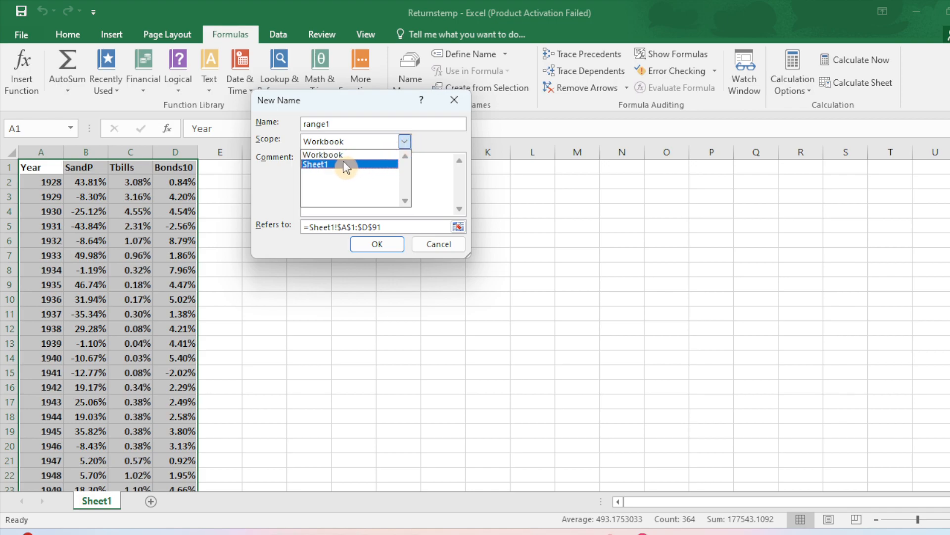
click(405, 141)
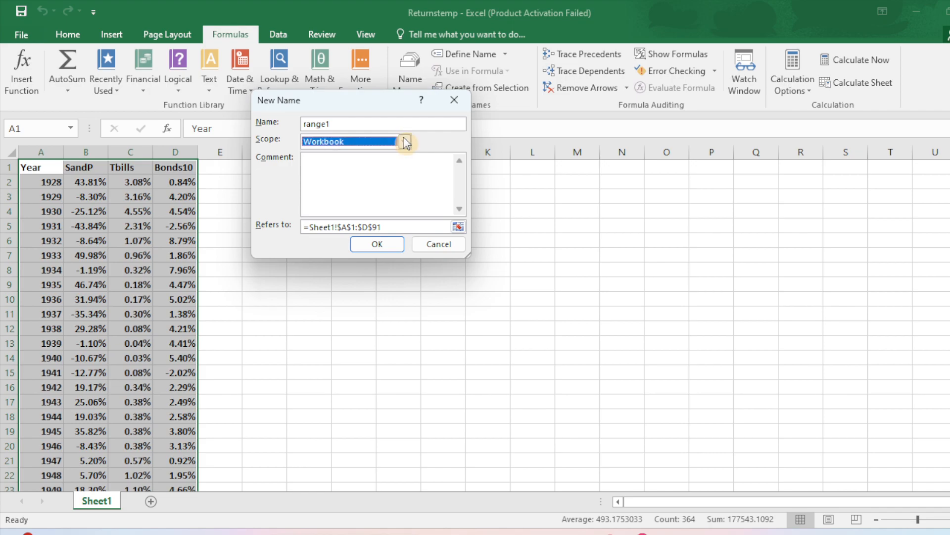
click(361, 175)
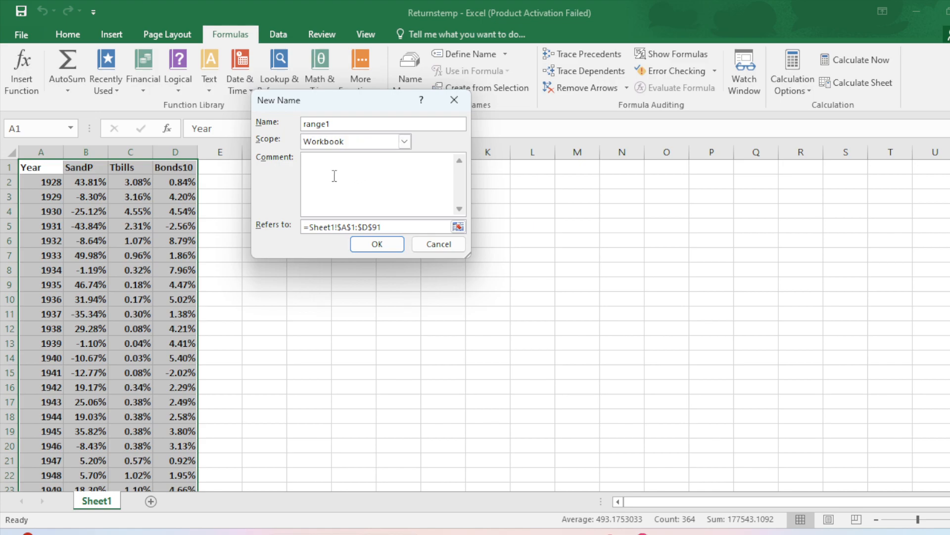
click(377, 244)
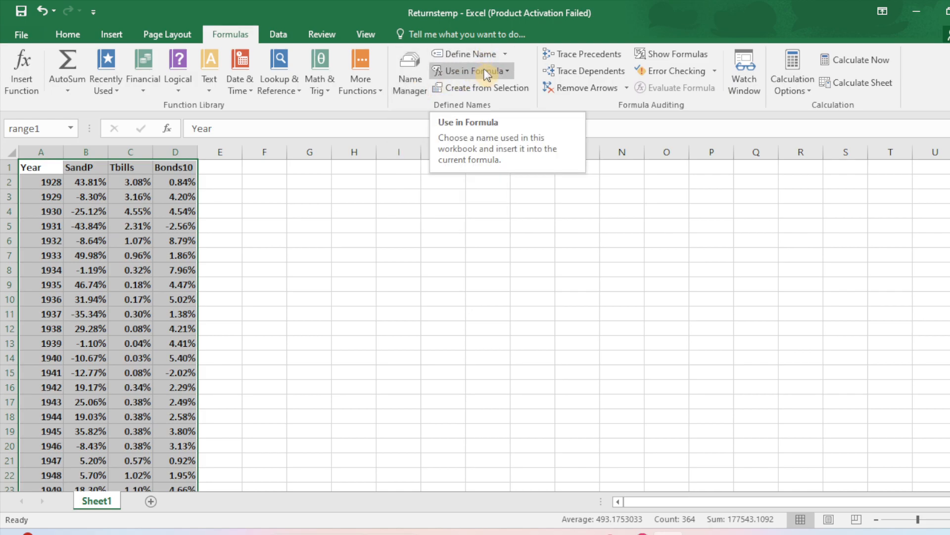
Review the range1 entry in the Name Manager and the New Name dialog, closing both without changes.
click(413, 79)
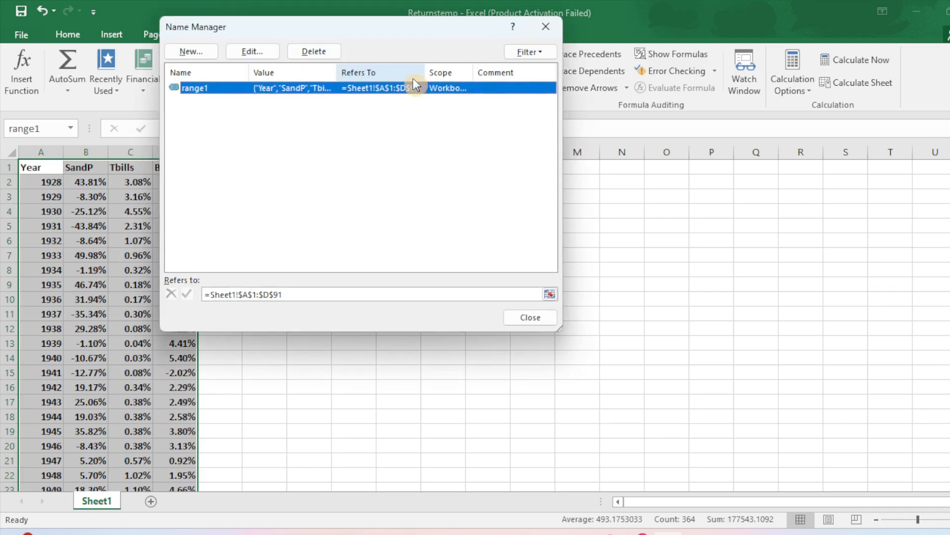
click(549, 26)
click(484, 54)
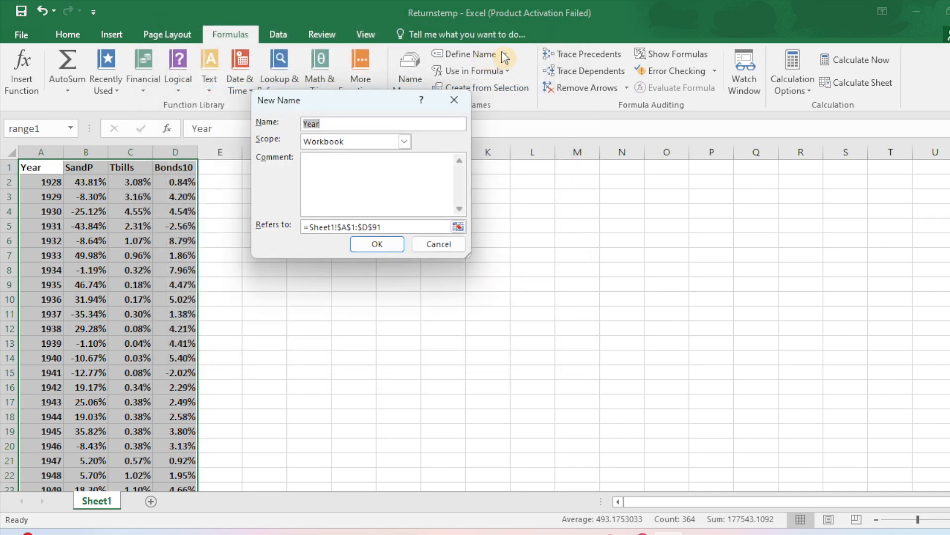
click(451, 103)
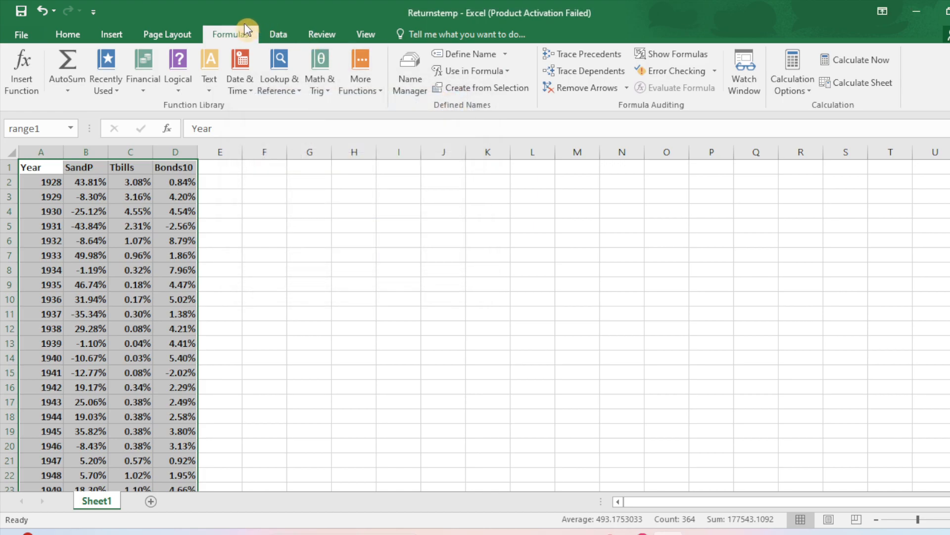